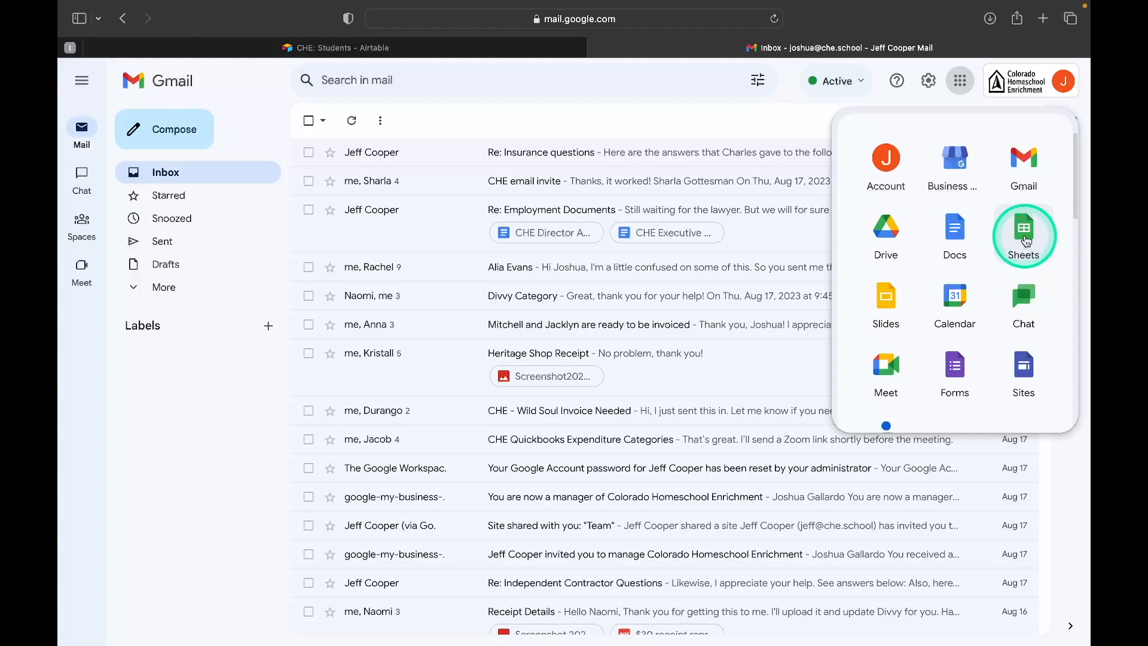
Switch to Google Sheets and create a spreadsheet from the Micro-Campus Attendance Report template in the organization's template gallery.
click(1026, 241)
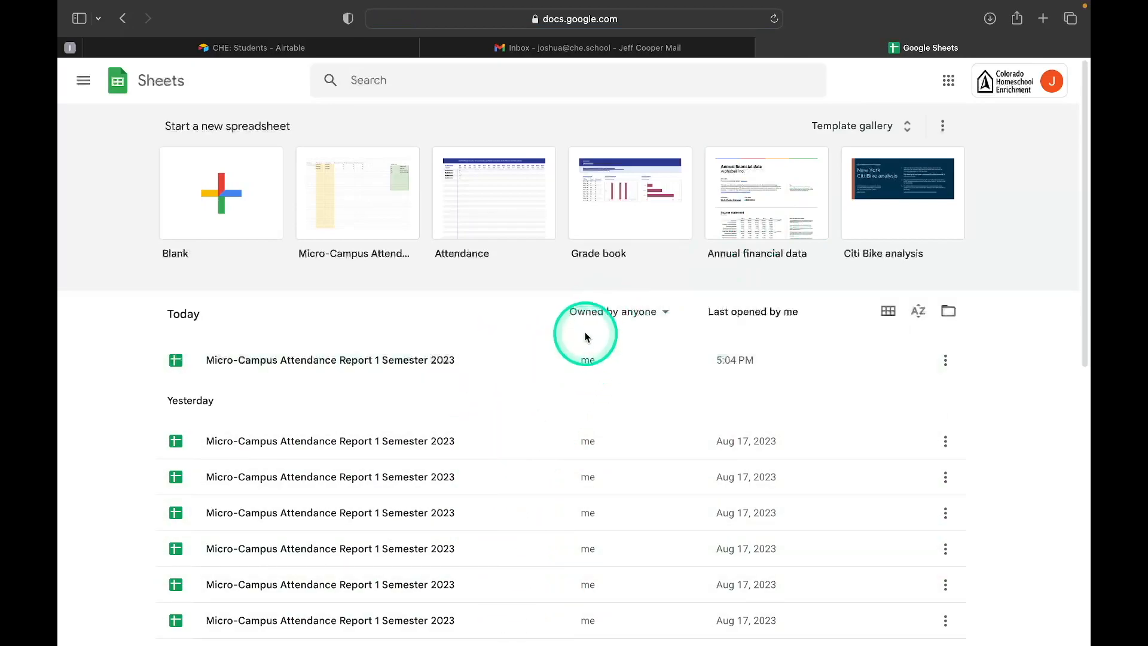
click(865, 129)
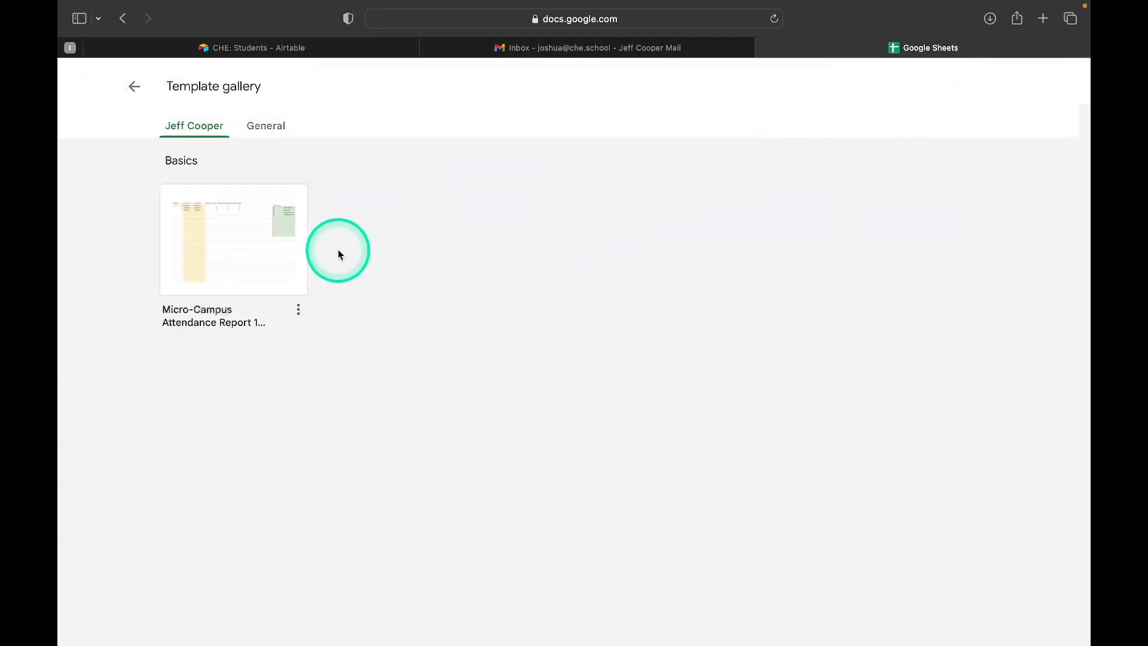
click(246, 249)
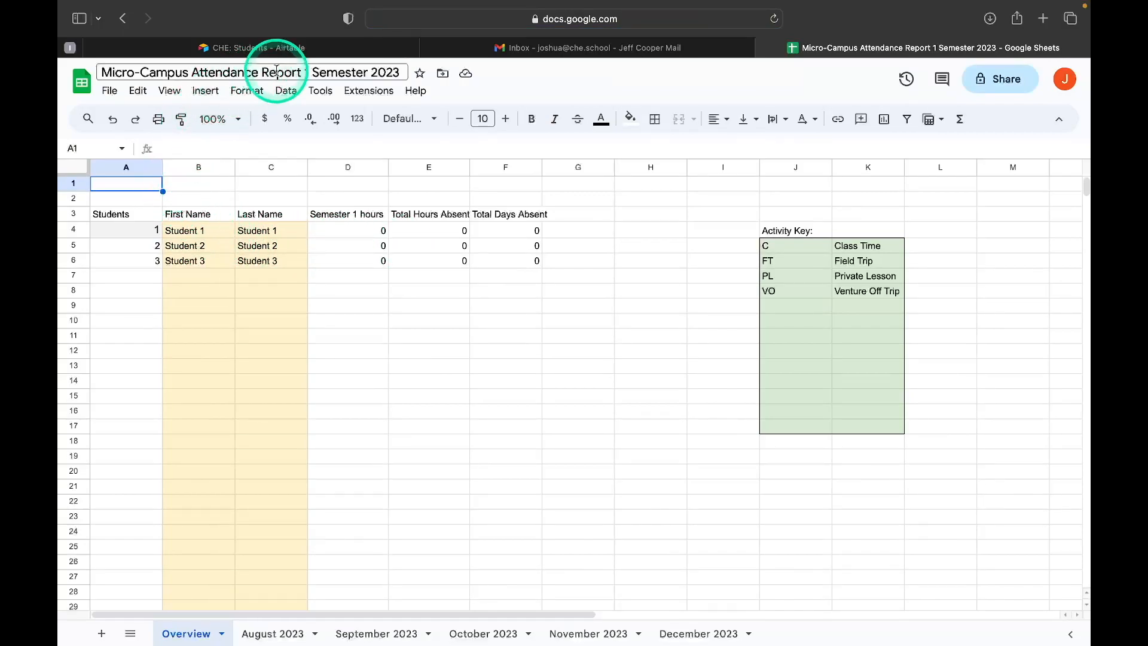
click(110, 92)
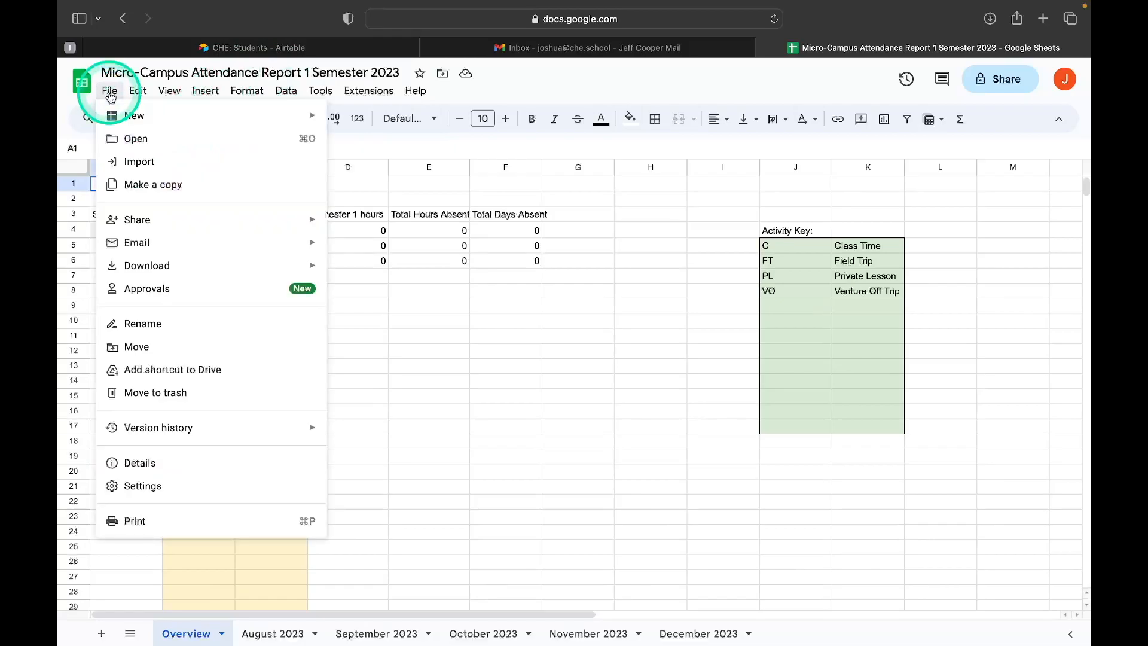
click(138, 186)
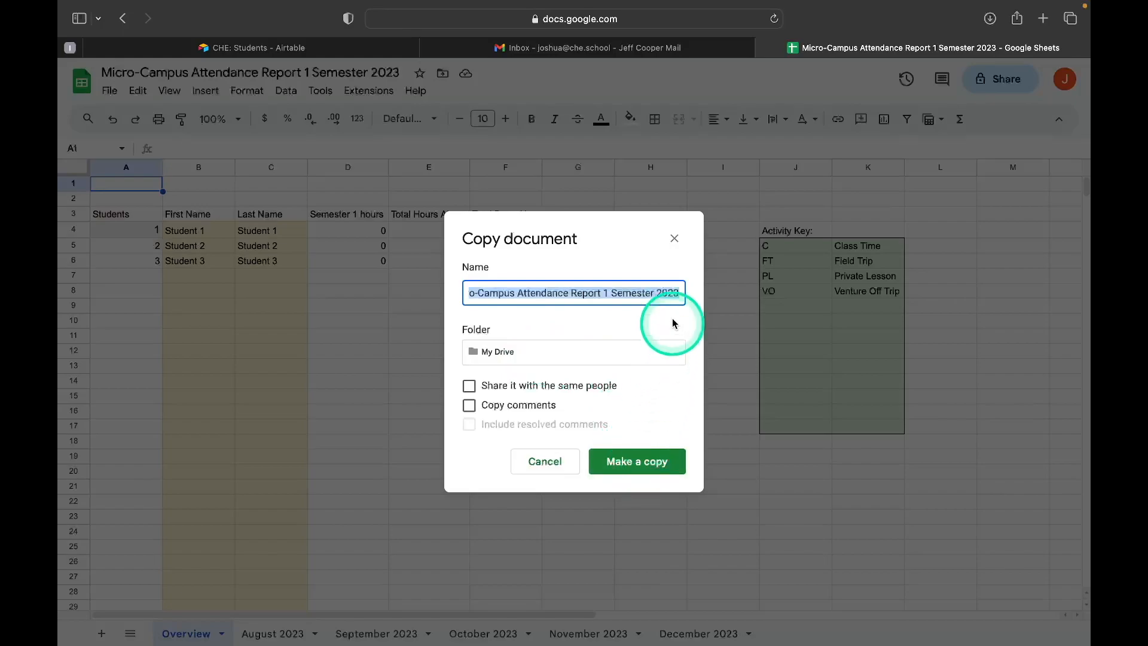
click(673, 238)
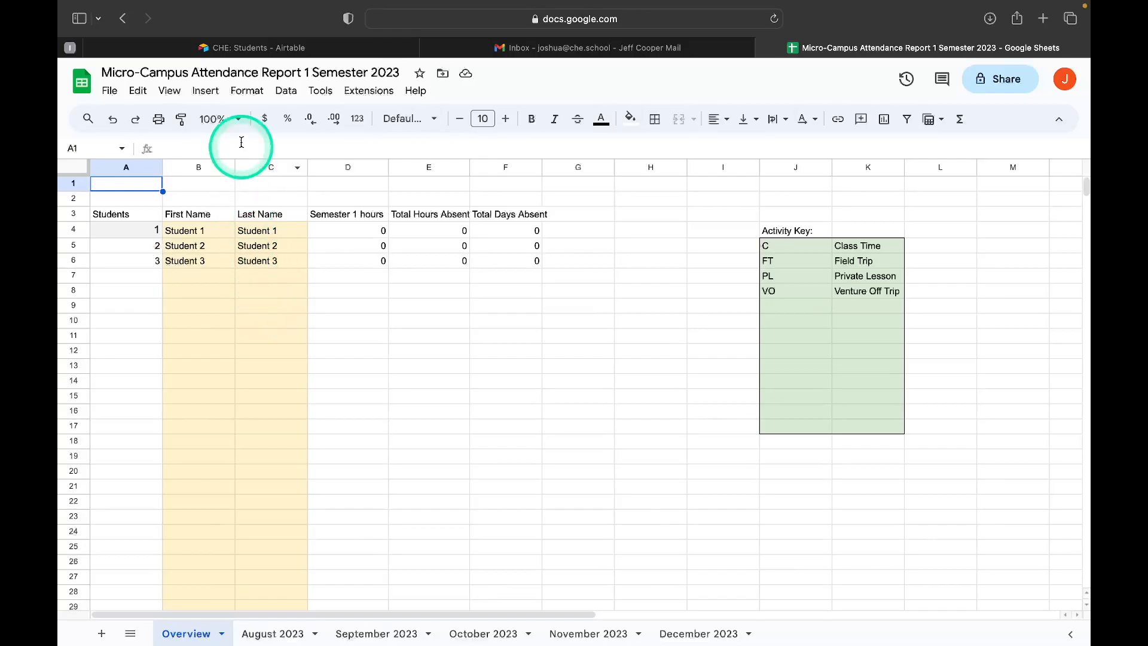
Switch to the Airtable Students table and copy the legal first and last names of every listed student.
click(285, 48)
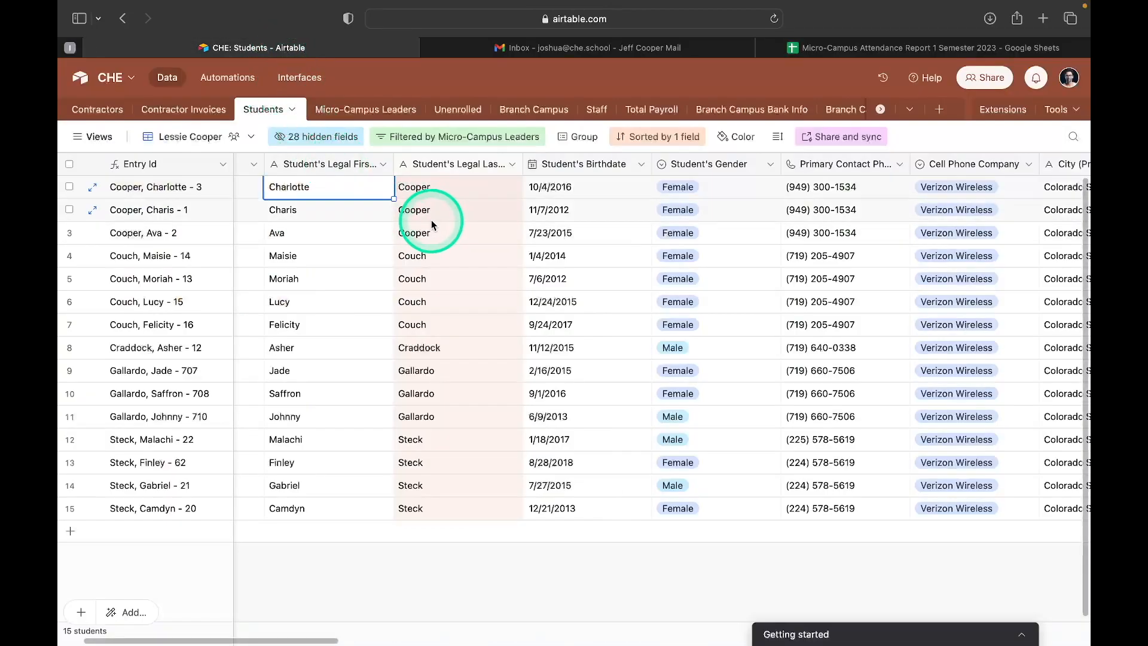
scroll(432, 223, right, 2)
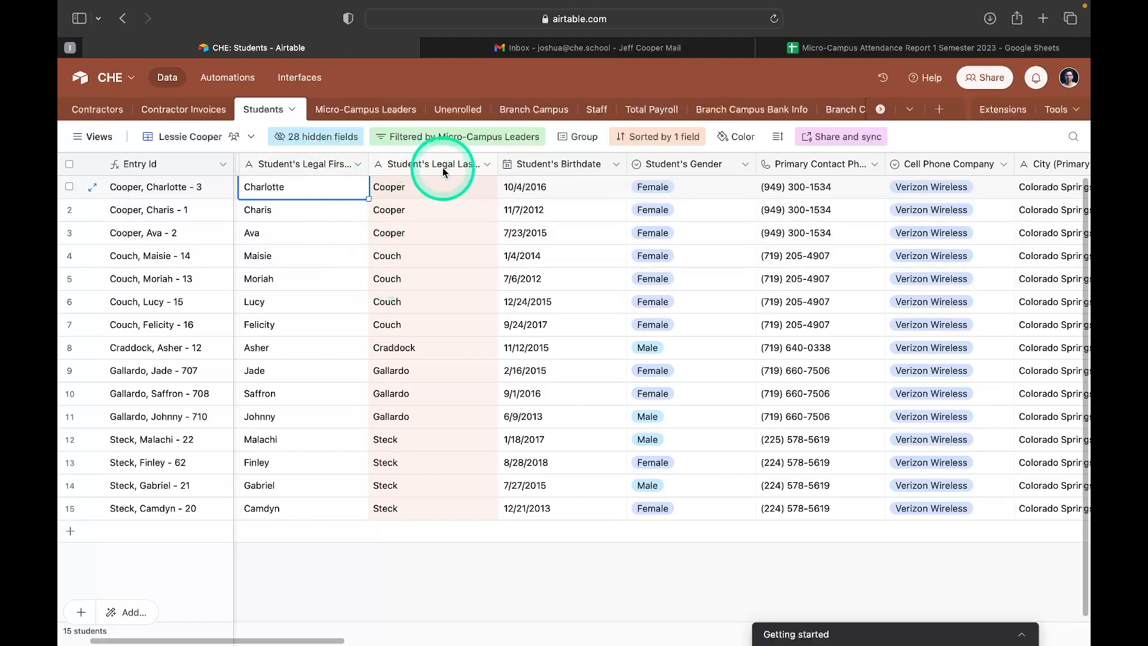
click(831, 52)
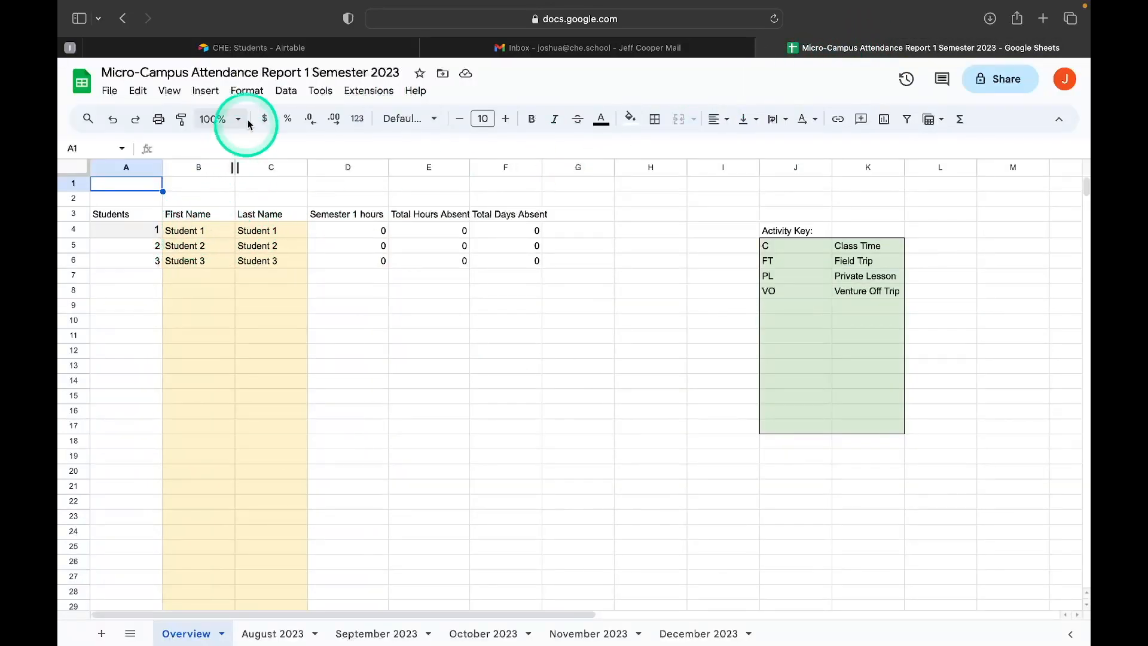
click(224, 48)
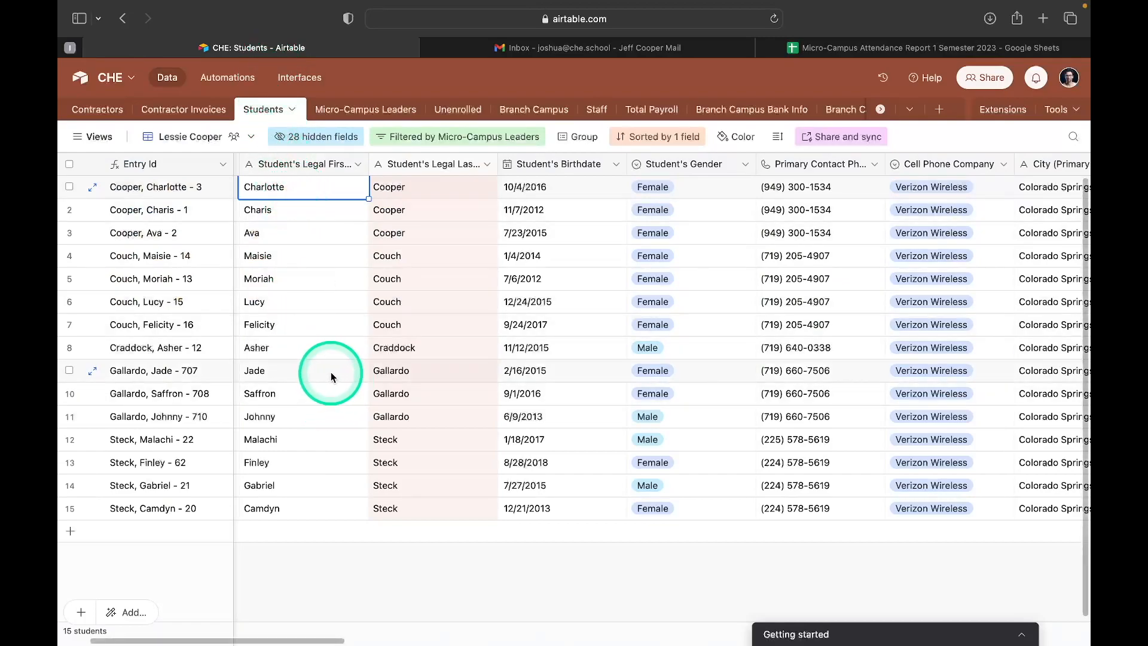
click(314, 190)
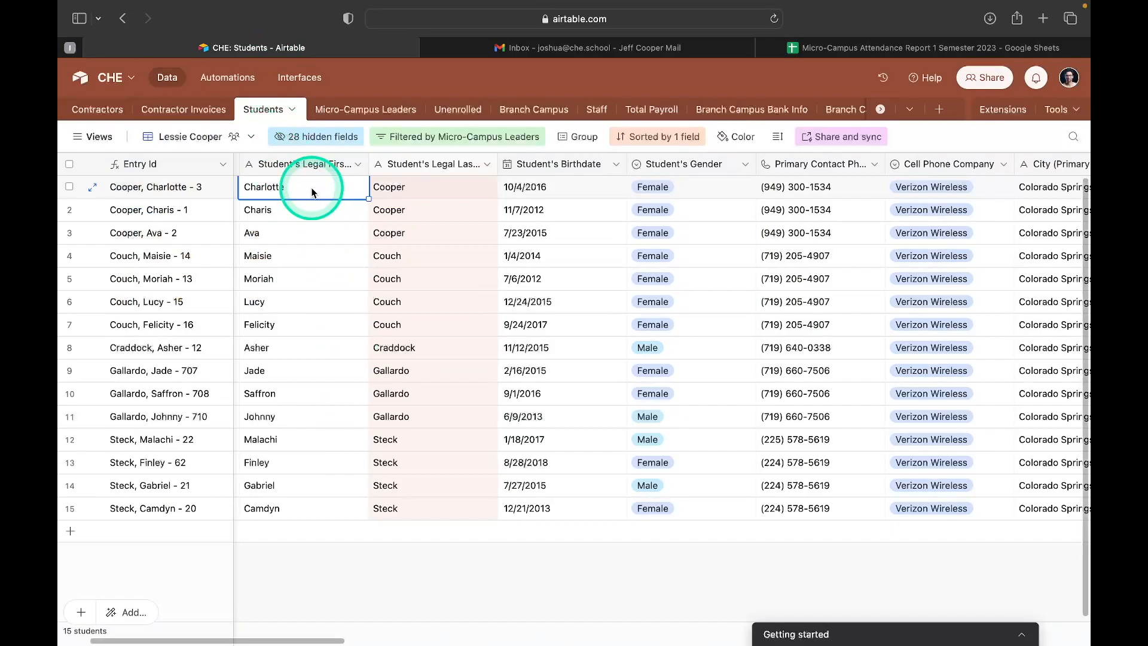
shift+click(418, 187)
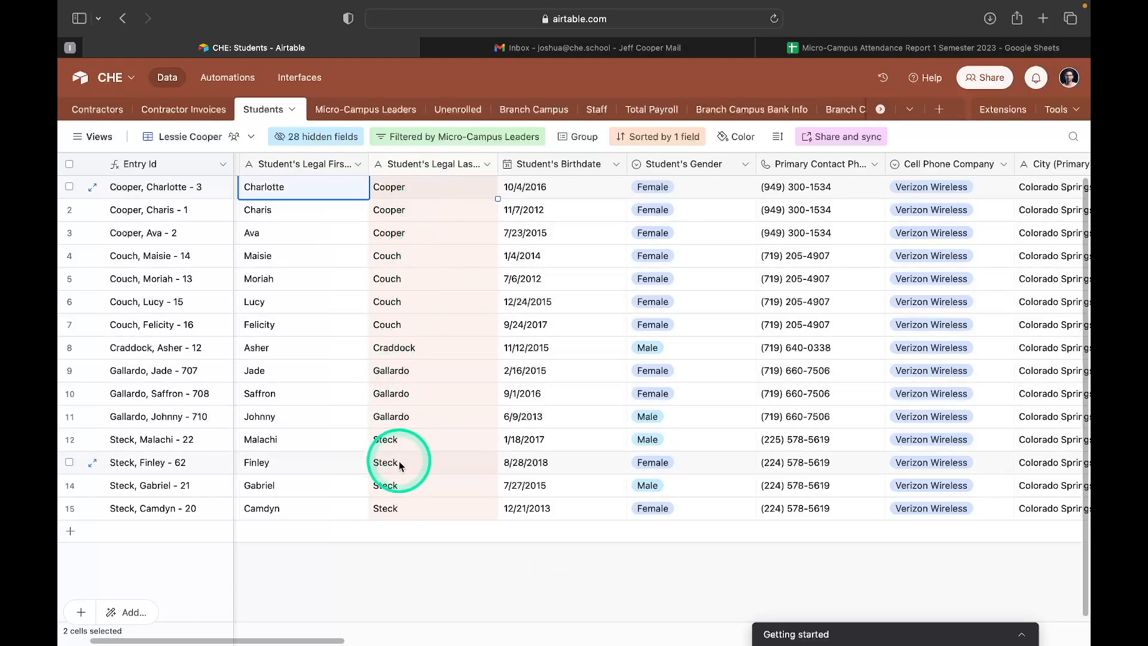
shift+click(409, 509)
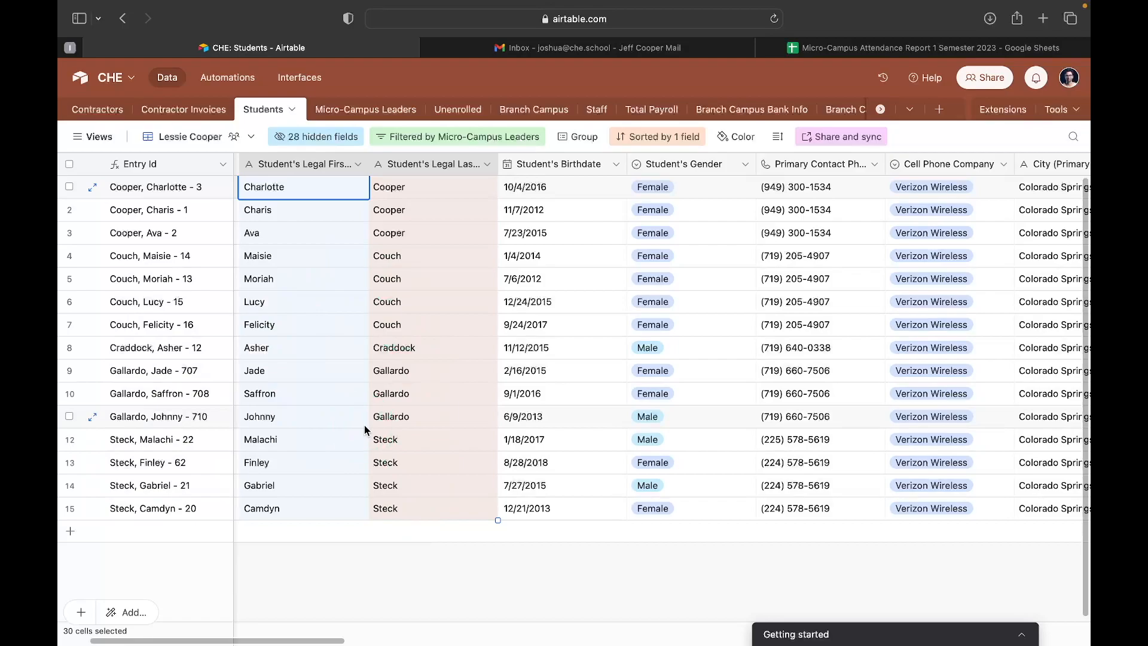
key(super+c)
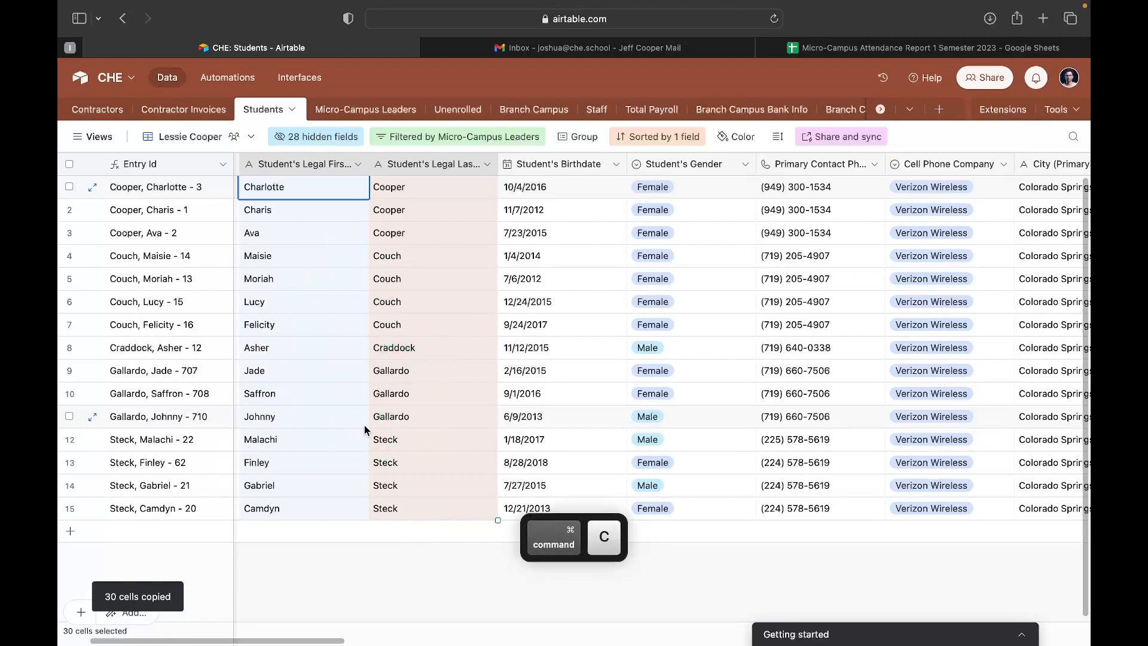
Paste the copied student names into the attendance report's Overview sheet, starting at cell B4 under First Name.
click(841, 46)
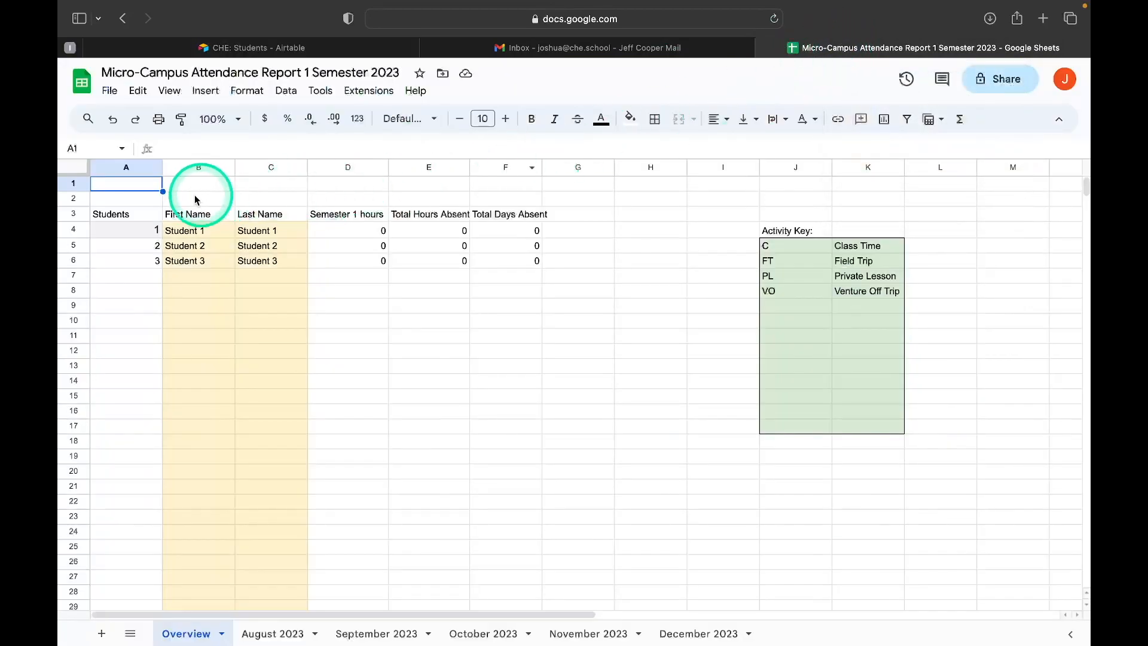
click(190, 232)
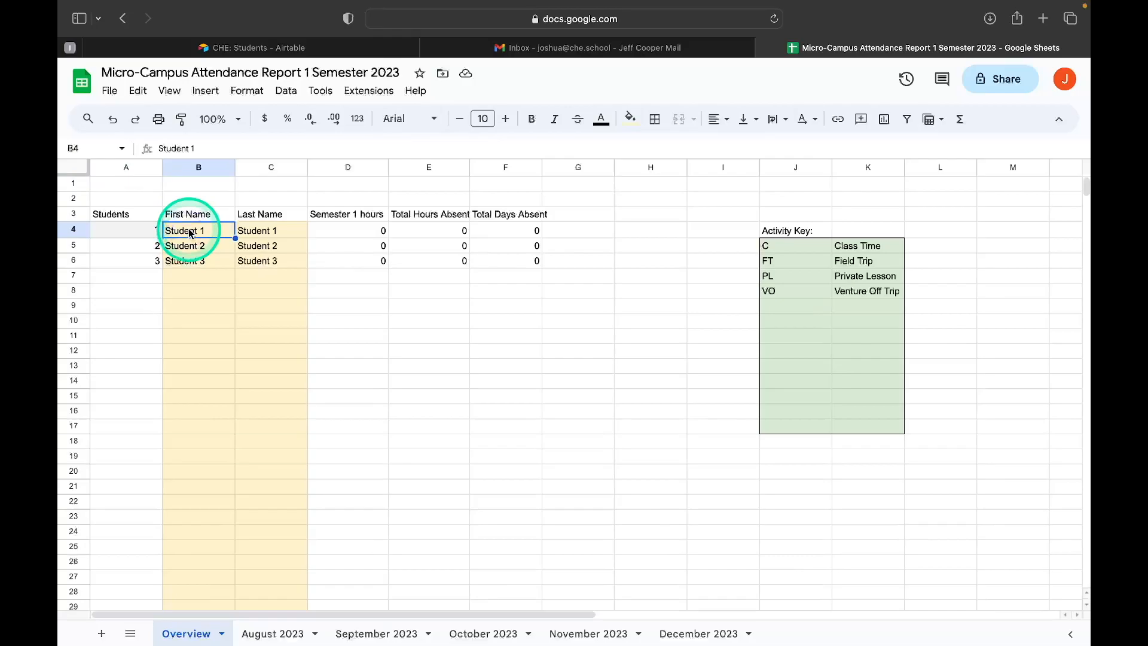
key(super+v)
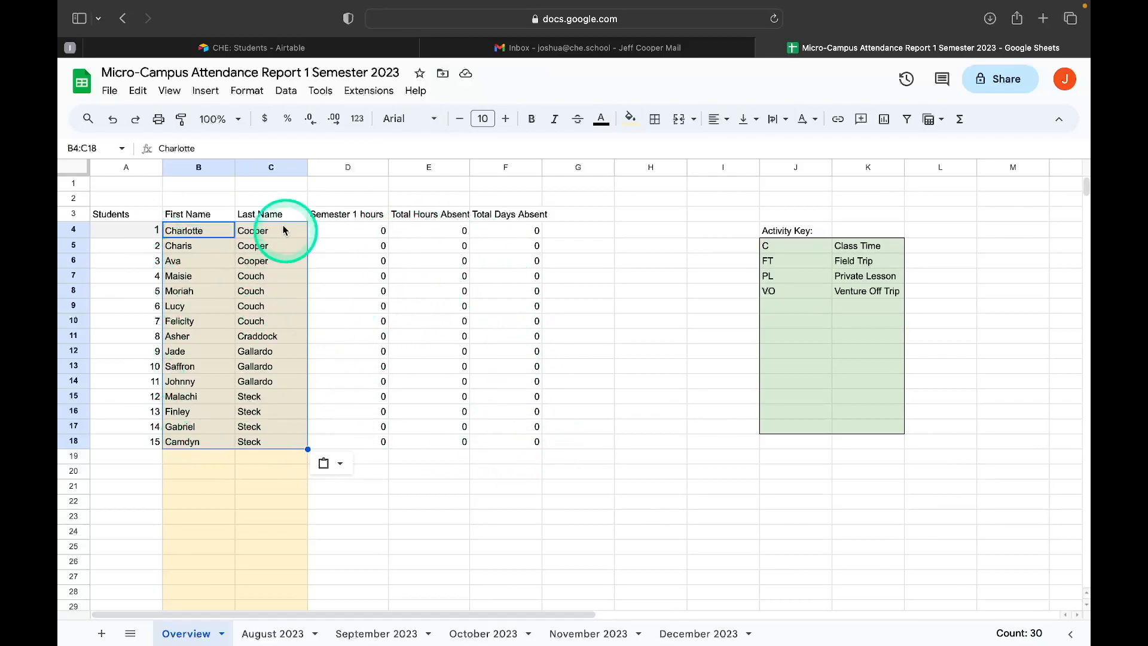
click(322, 246)
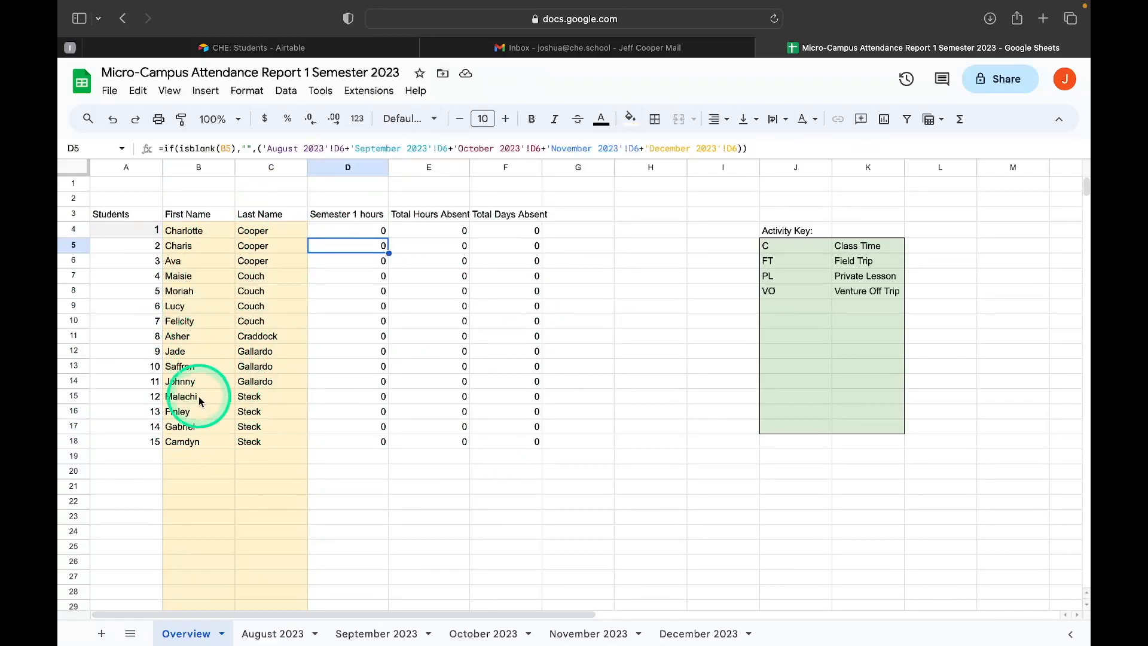
Check the student roster on the August, September and October 2023 sheets, and return to the Overview sheet.
click(268, 635)
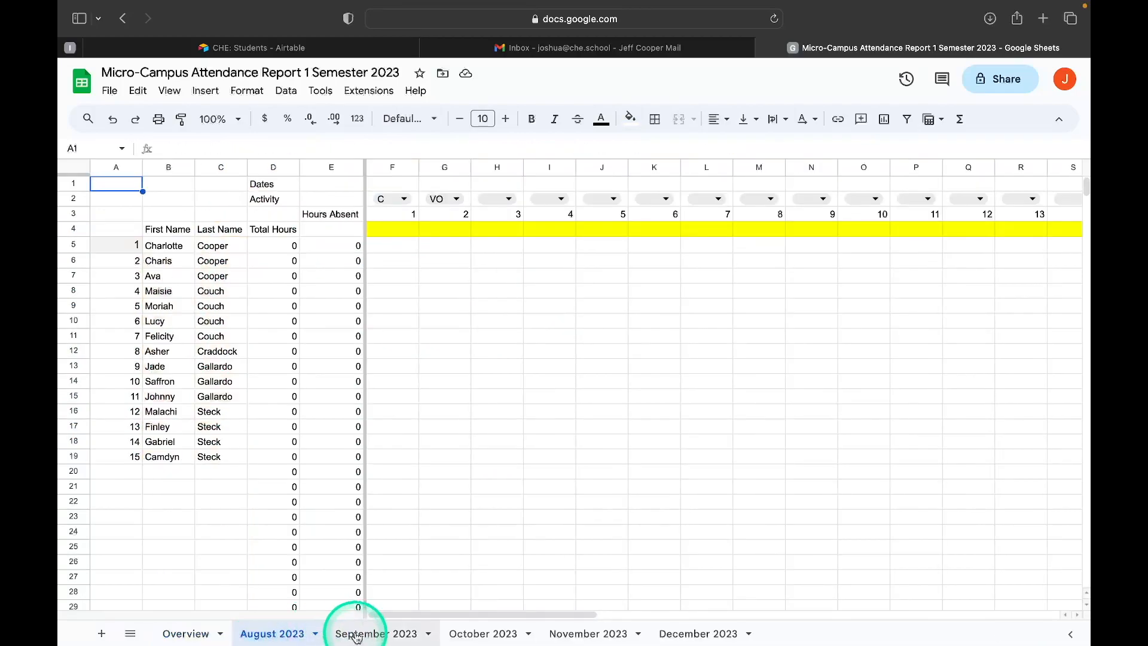
click(353, 634)
click(484, 635)
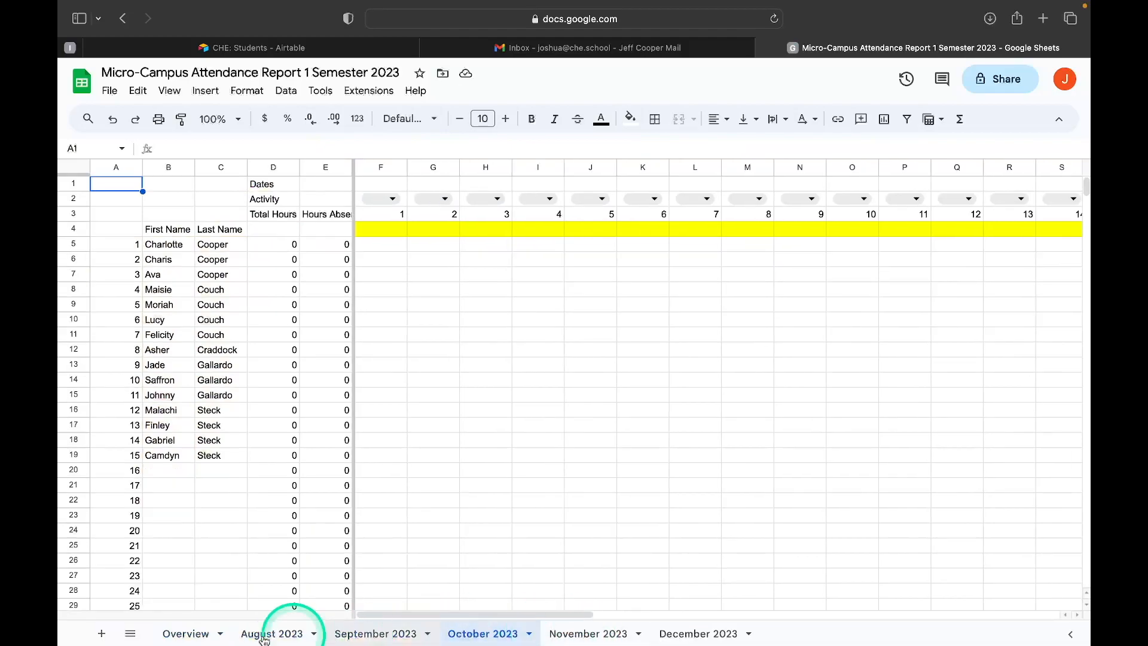
click(182, 638)
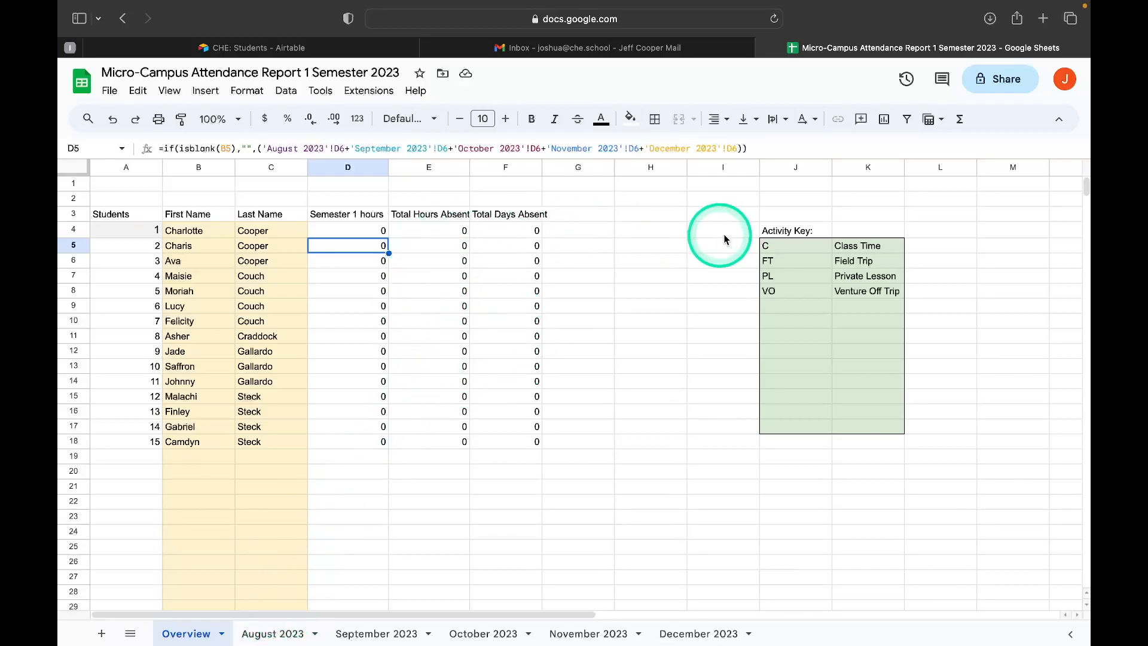
Replace the Venture Off Trip description in the Activity Key with Cupcake Time.
scroll(758, 236, right, 4)
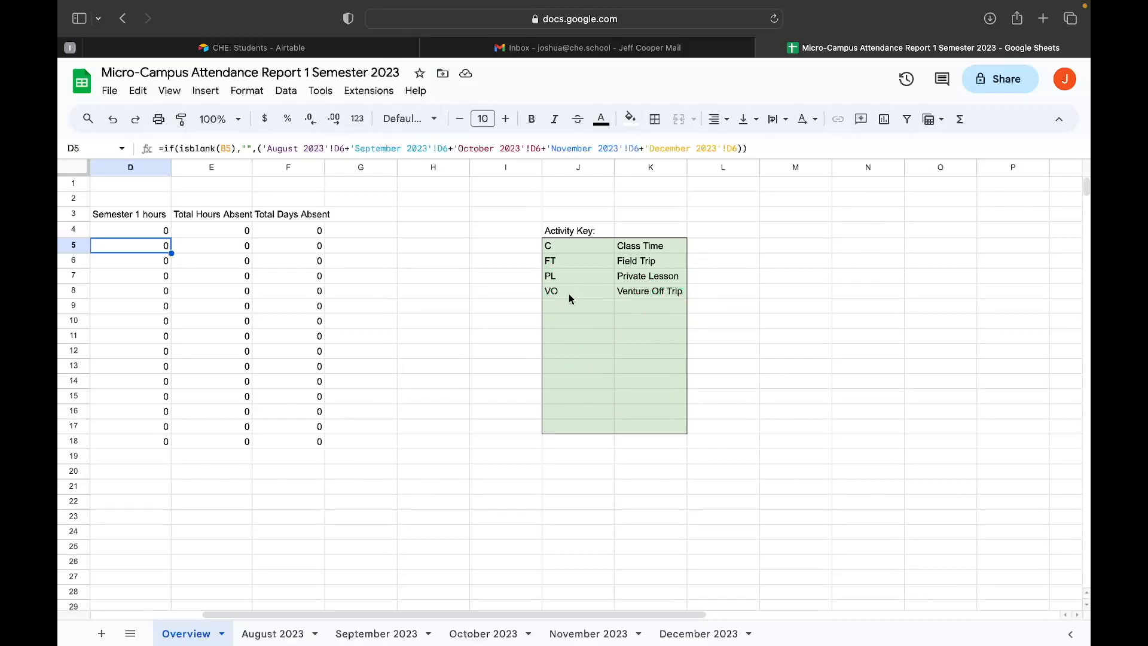
double_click(633, 291)
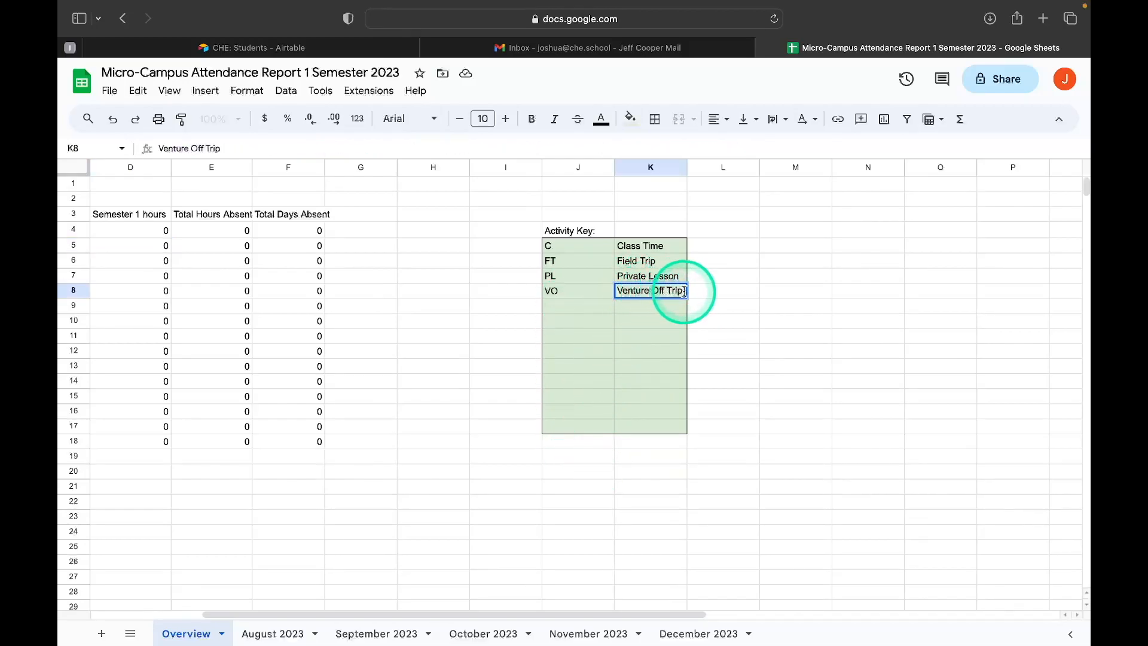
drag(683, 290, 616, 287)
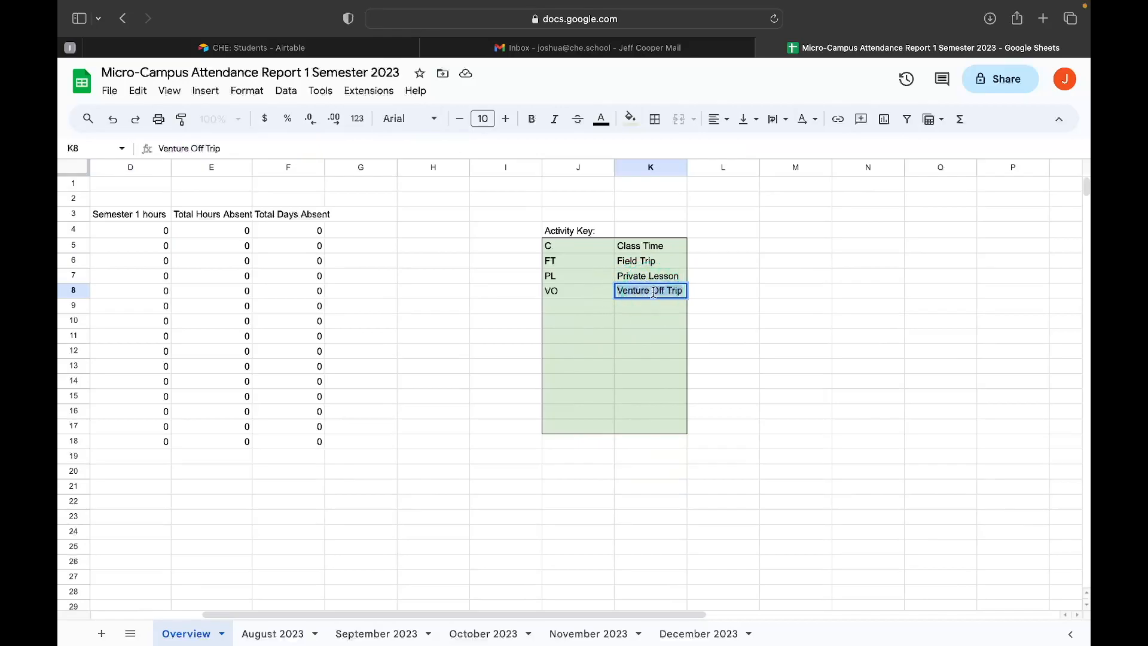
text(Cupca)
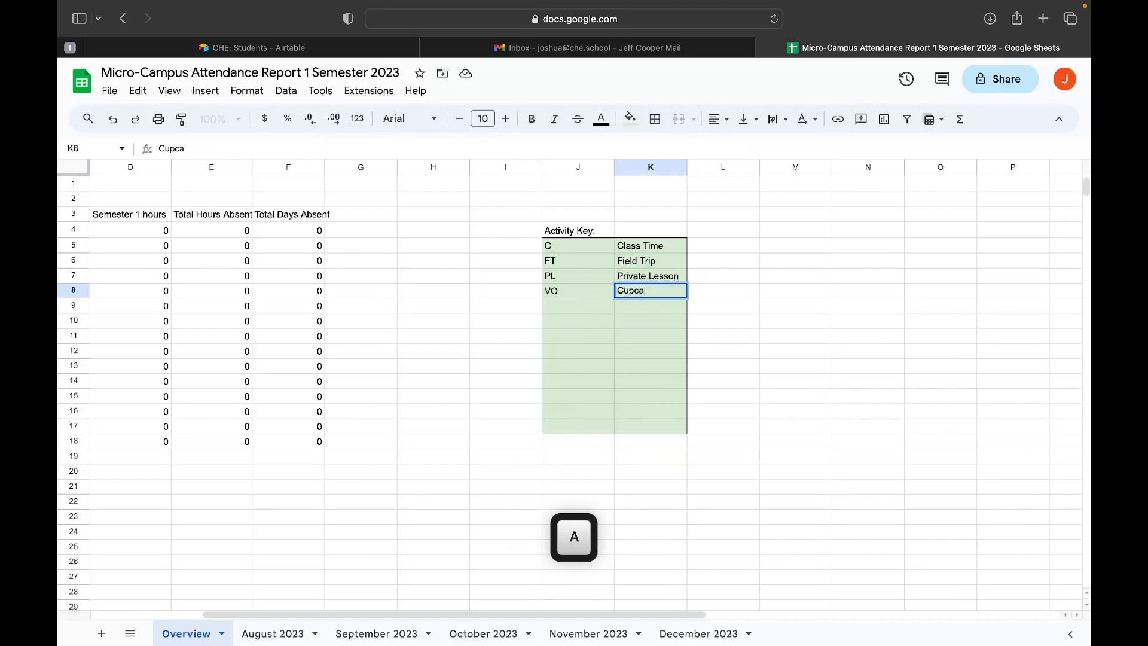
text(ke Time)
Change the activity code beside Cupcake Time in the Activity Key to CUP.
click(580, 286)
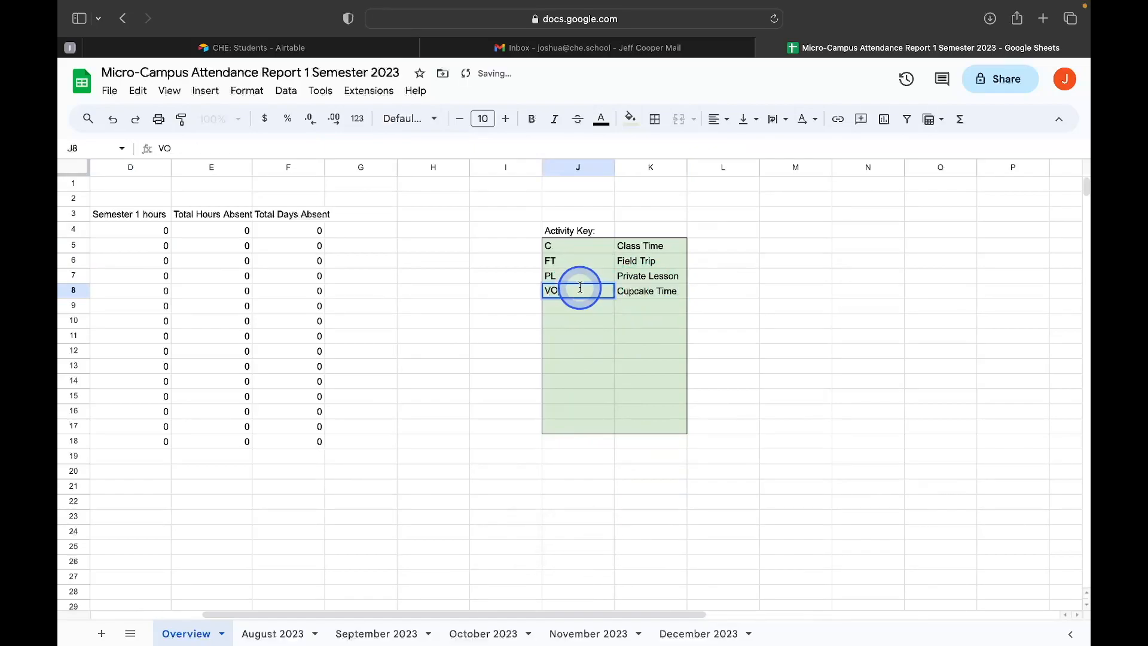
key(BackSpace)
text(CUP)
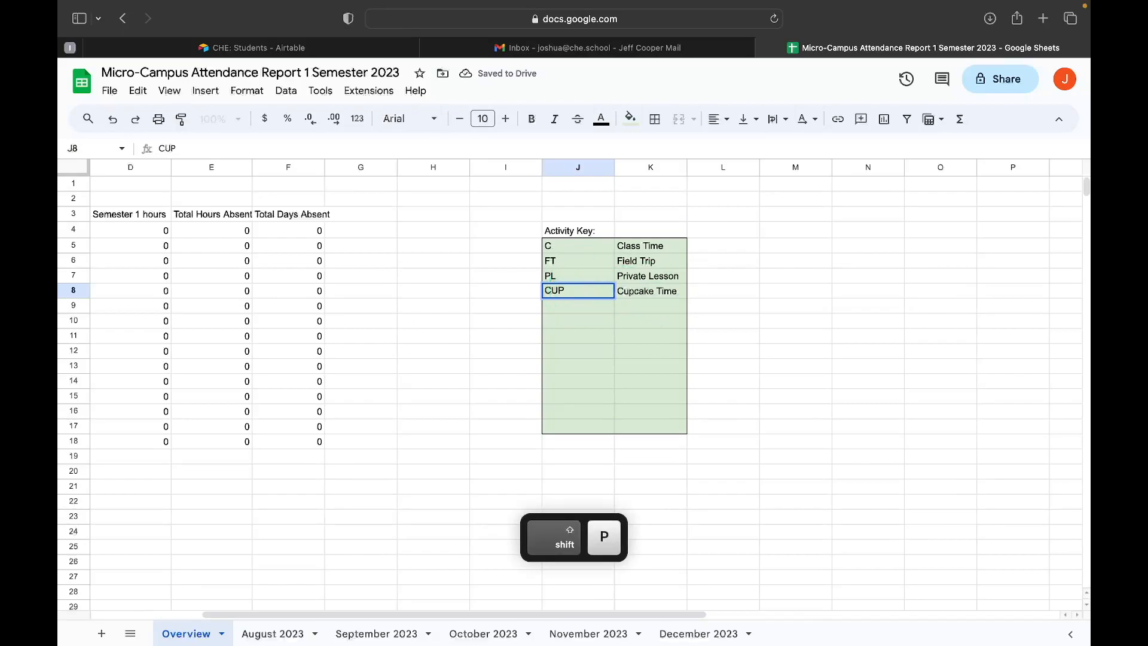
click(565, 291)
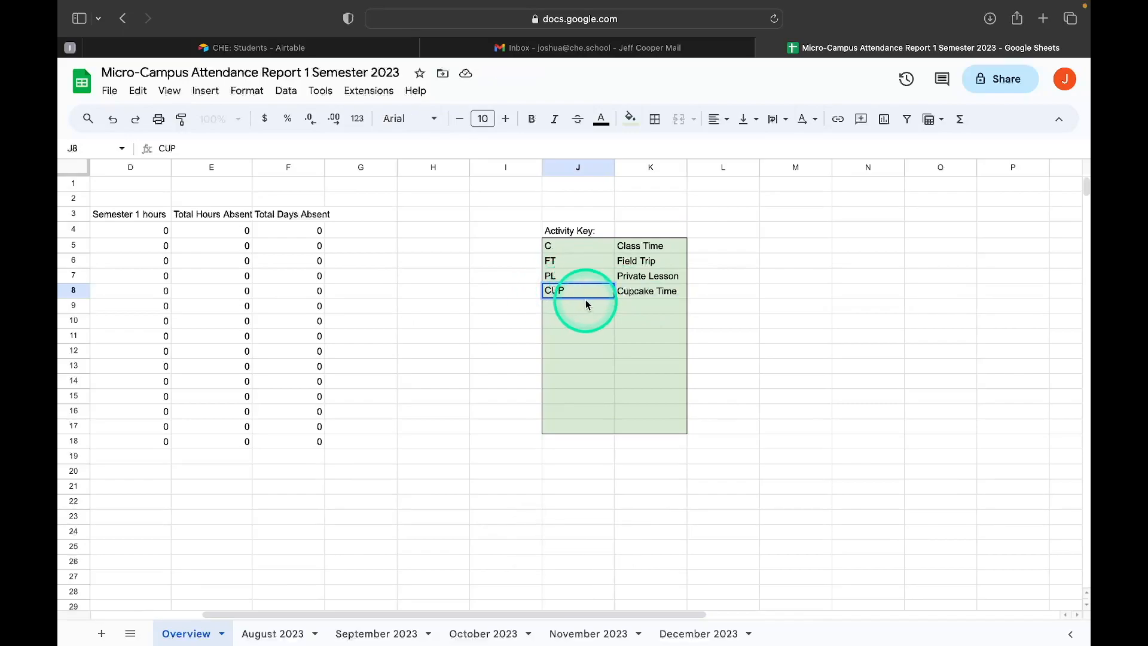
scroll(586, 299, left, 3)
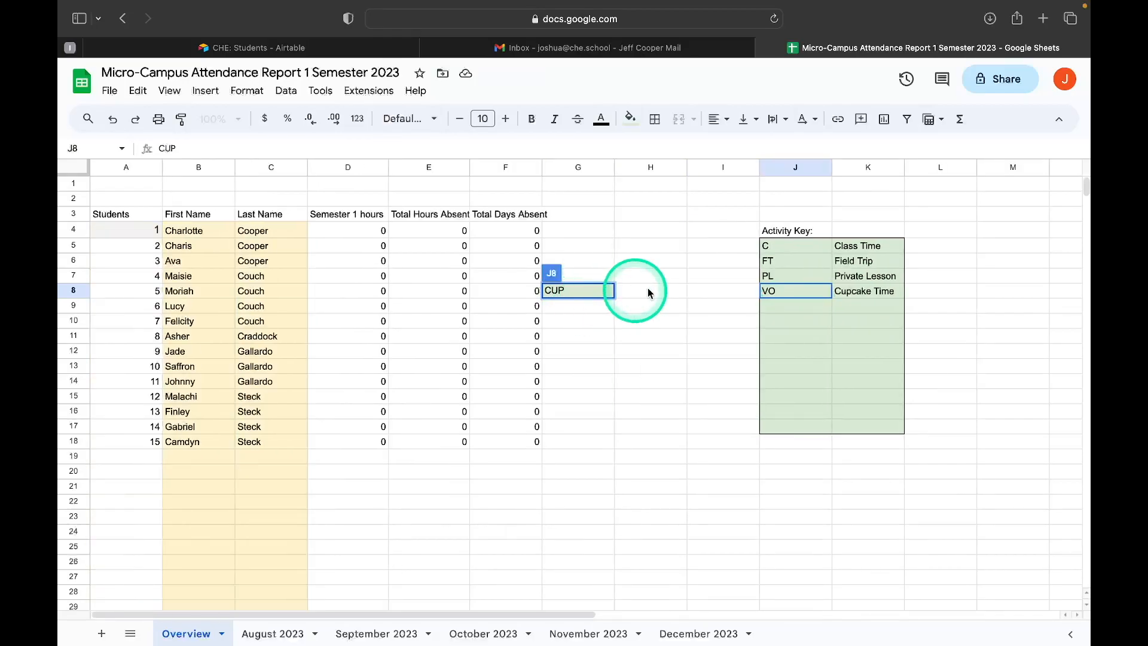
click(741, 307)
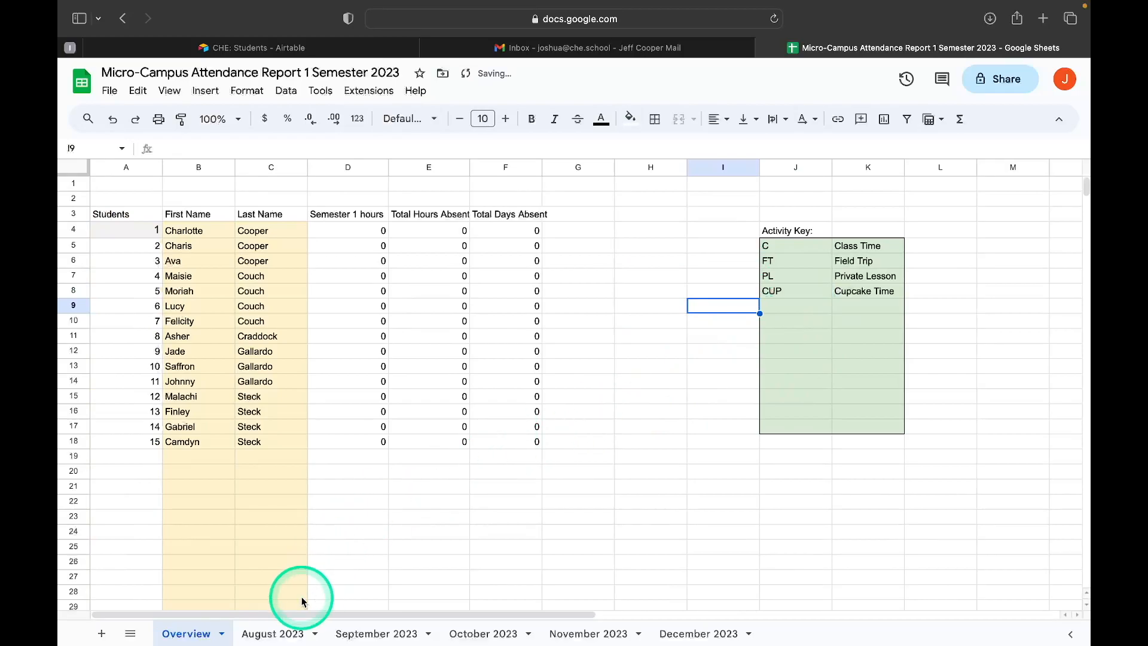
Set the activity for day 7 on the August 2023 sheet to CUP.
click(270, 635)
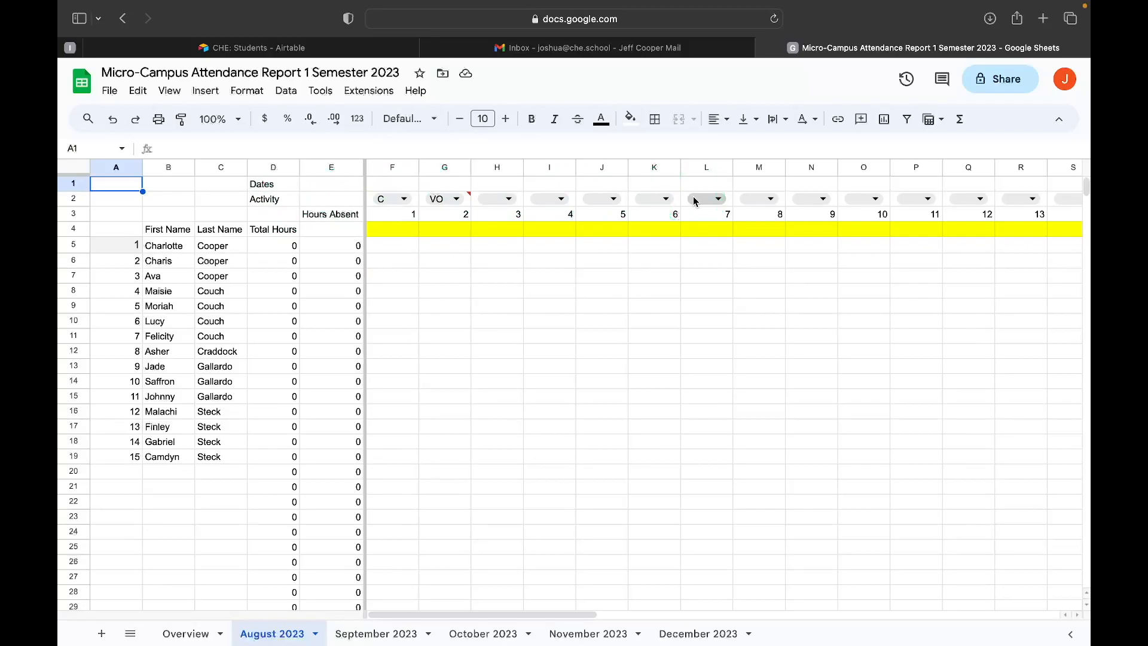
scroll(695, 201, right, 1)
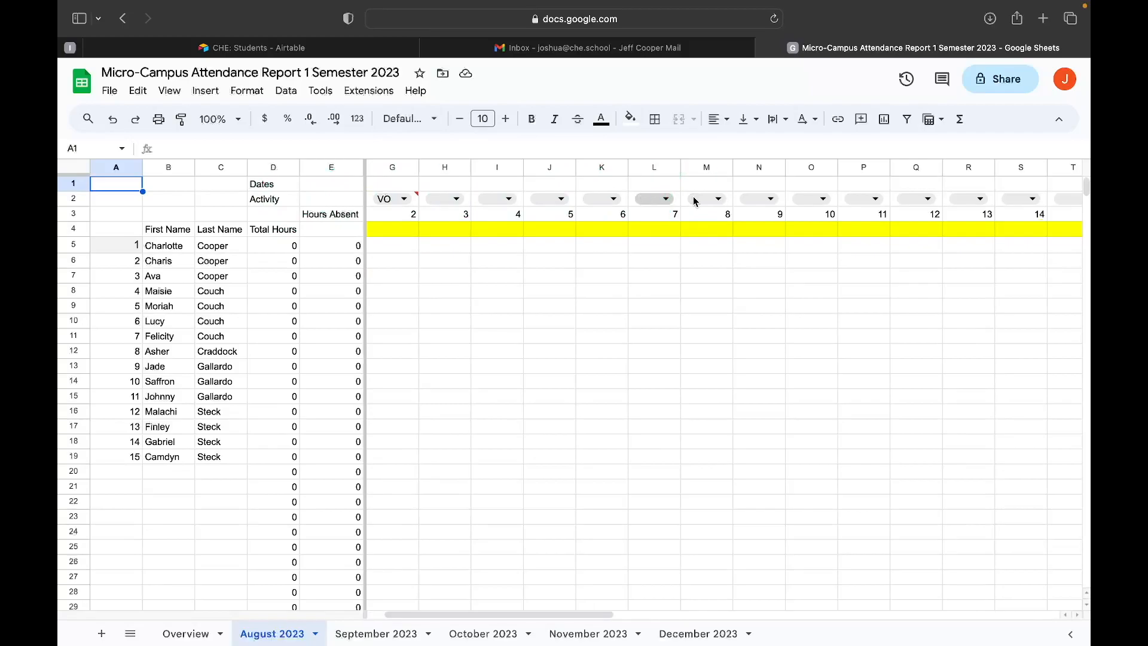
scroll(695, 201, left, 1)
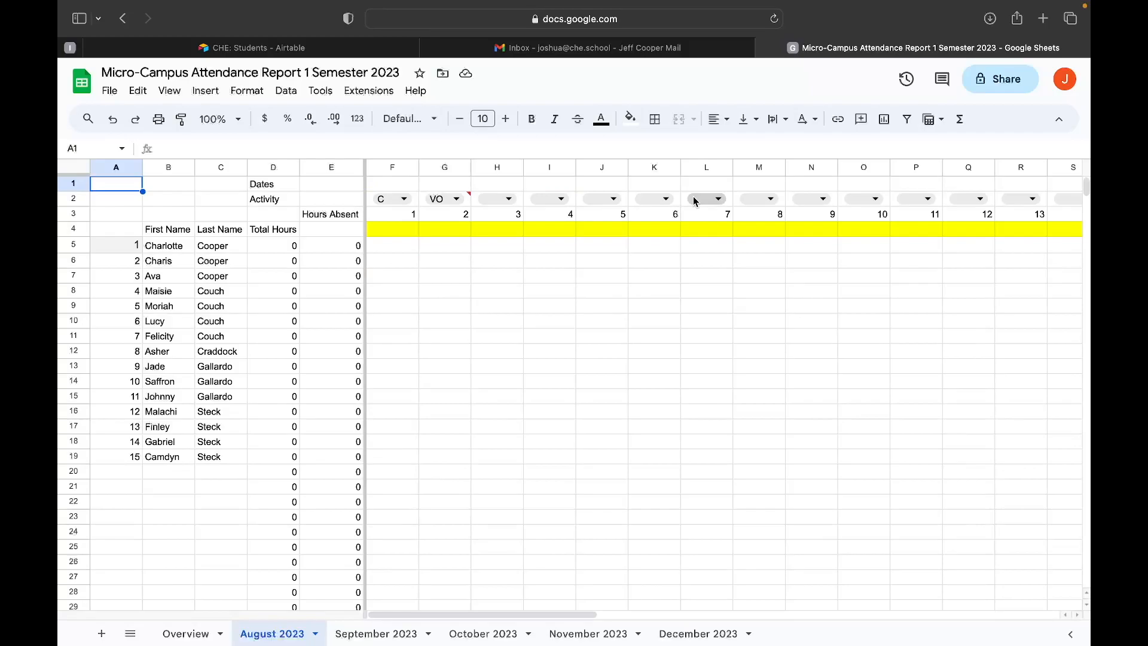
click(718, 199)
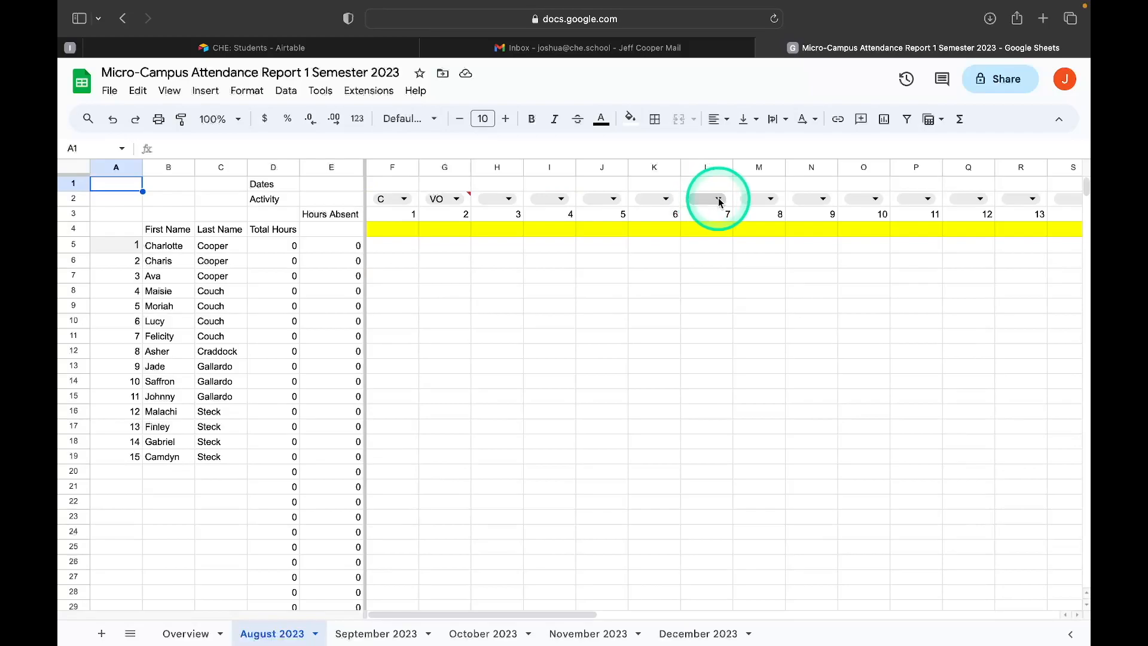
click(699, 287)
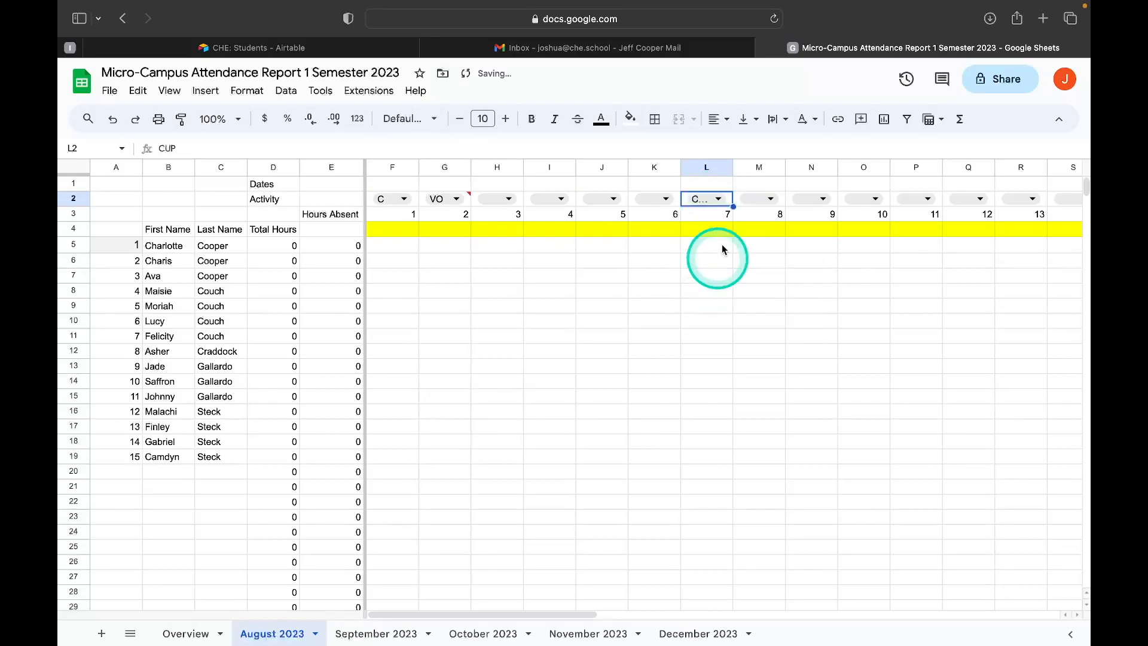
Set the activities for days 14 and 21 on the August 2023 sheet to CUP.
scroll(750, 209, right, 5)
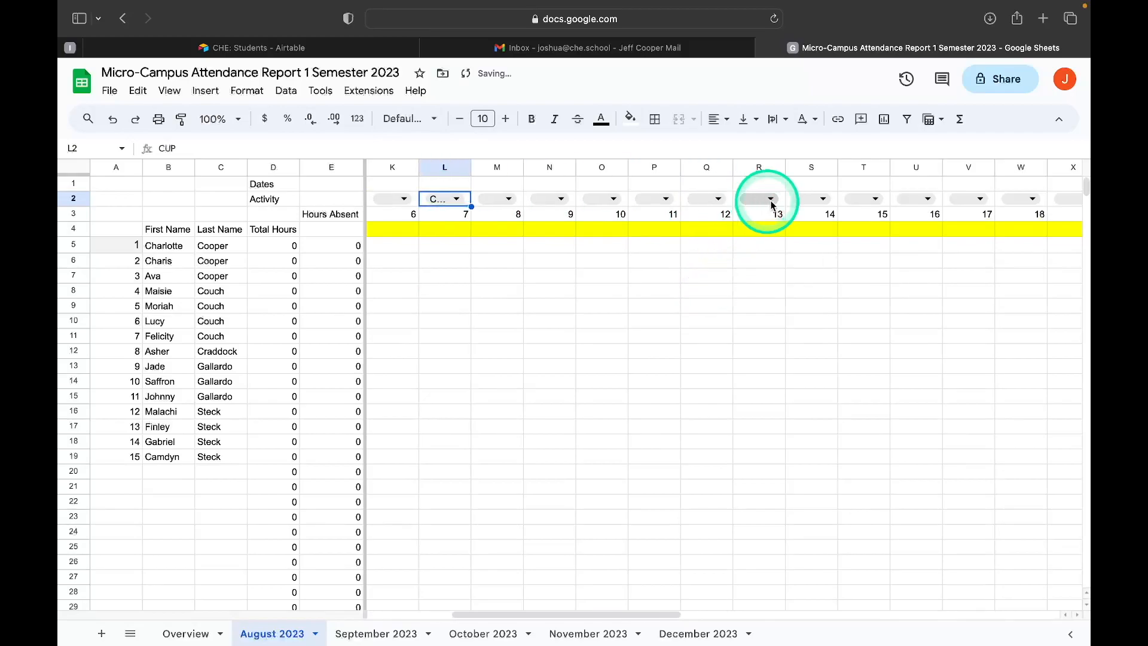
click(819, 199)
click(832, 297)
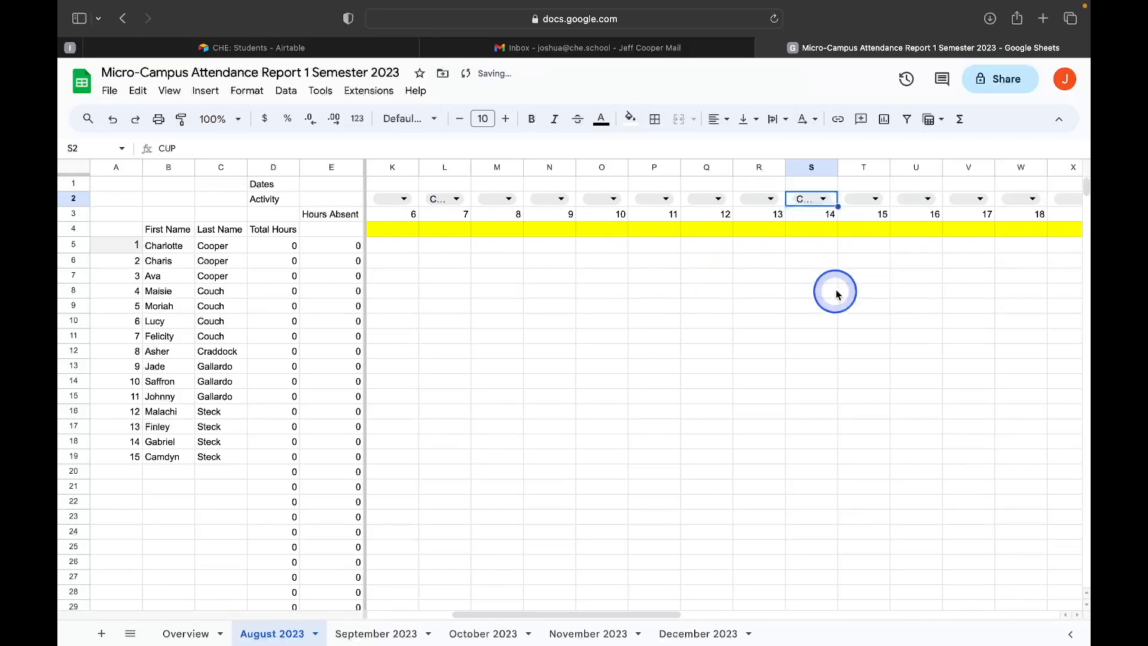
scroll(901, 216, right, 1)
scroll(901, 216, right, 9)
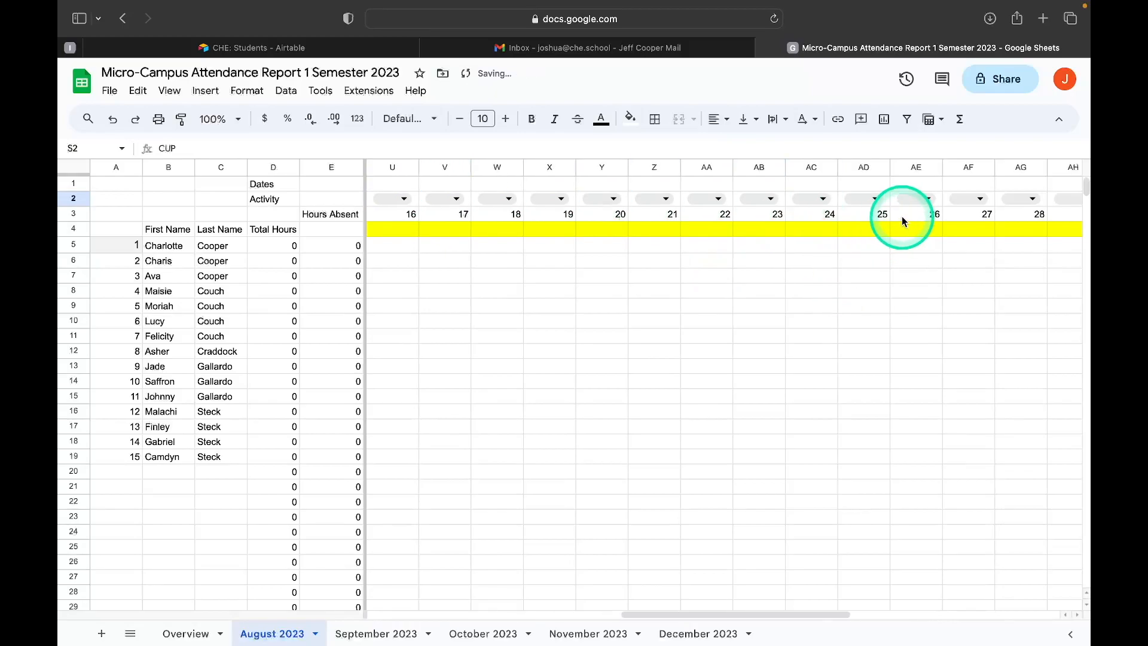
click(666, 200)
click(669, 288)
scroll(620, 190, left, 15)
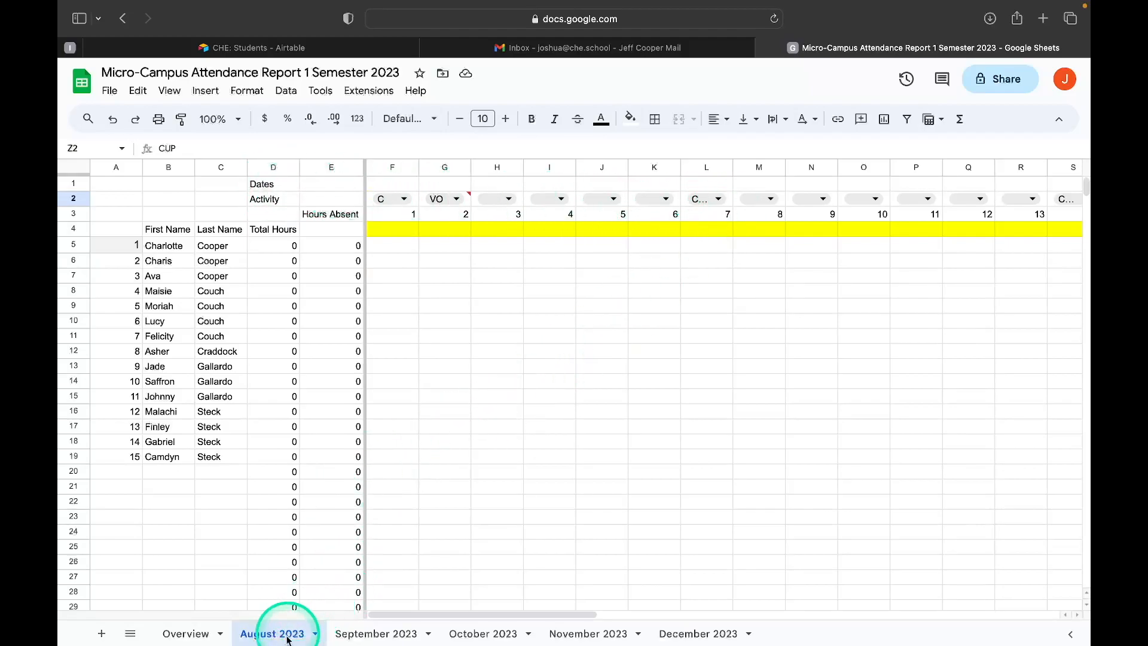
scroll(737, 211, right, 5)
scroll(738, 215, right, 7)
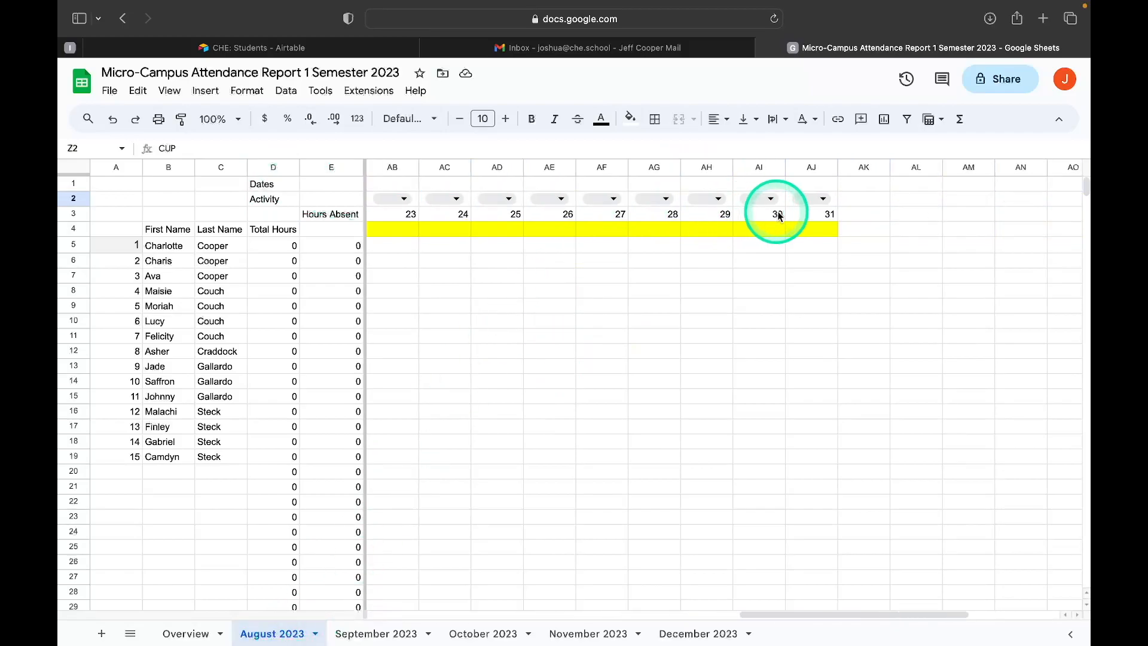
scroll(826, 216, left, 12)
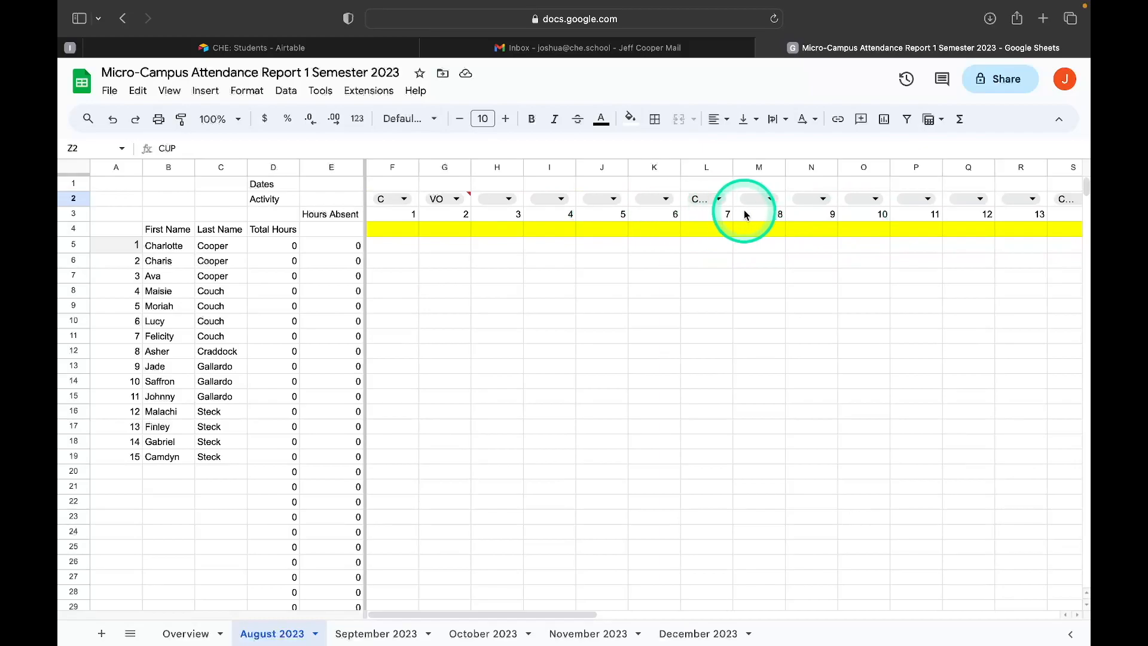
Set the scheduled hours for day 7 in the yellow row to 12 and enter 12 hours for students 1 to 3.
click(719, 232)
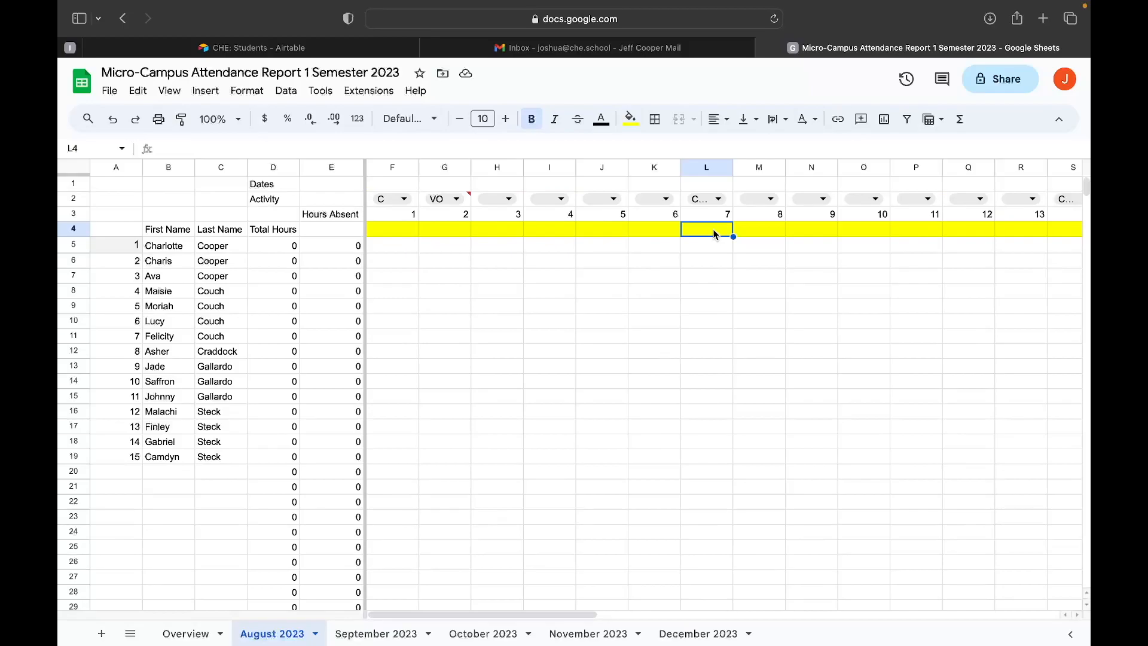
text(12)
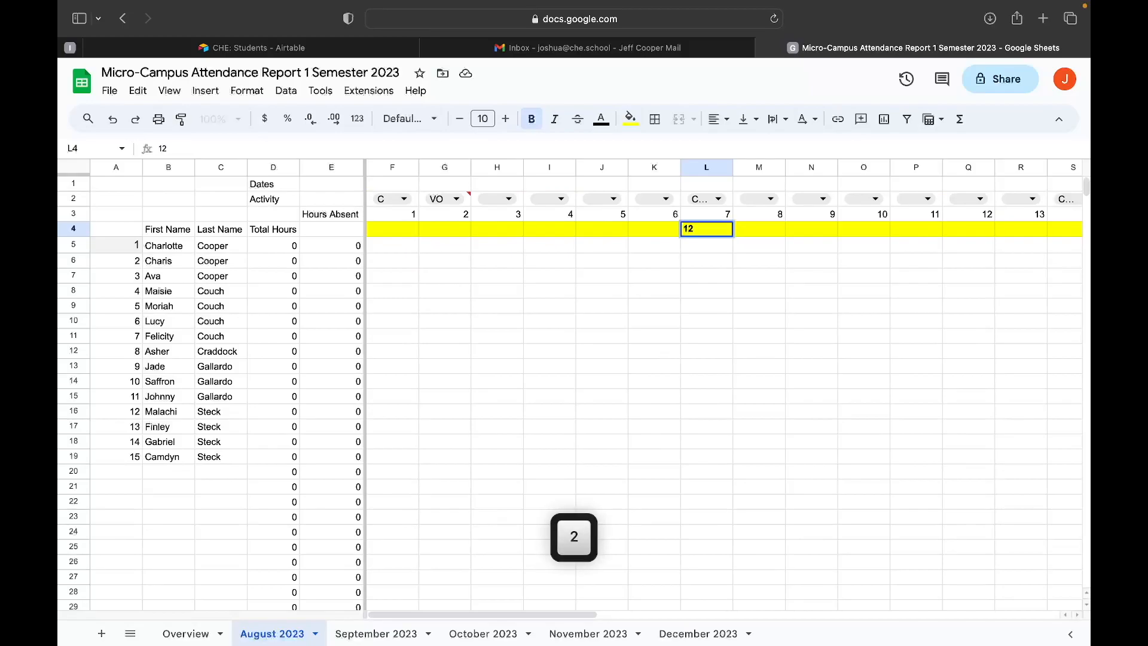
click(706, 246)
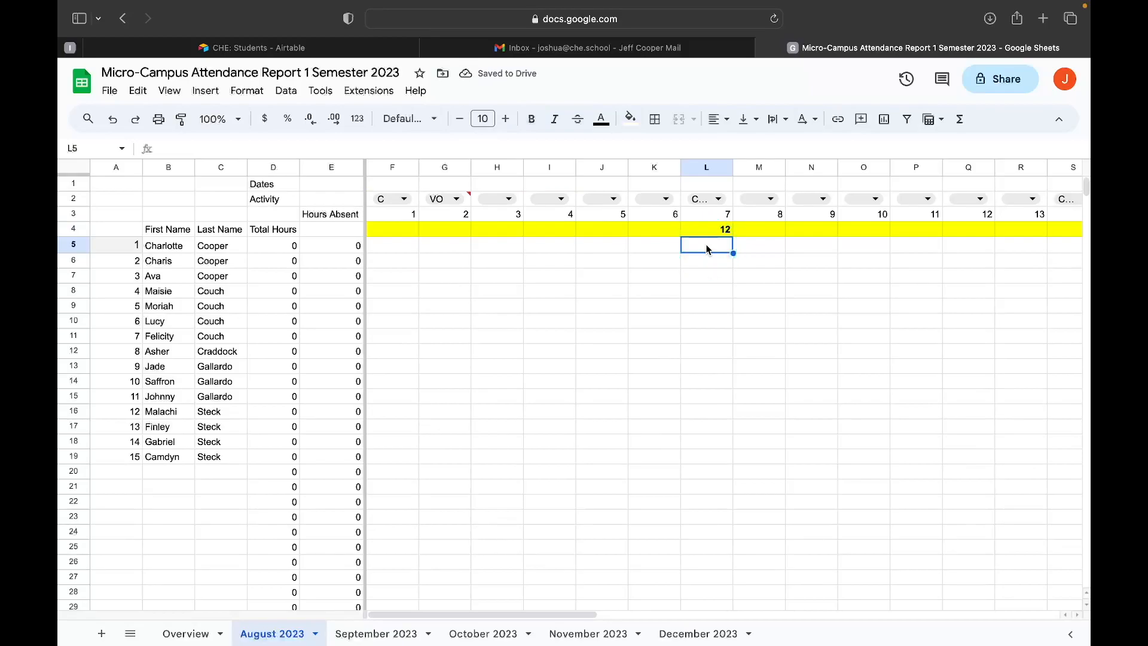
text(12)
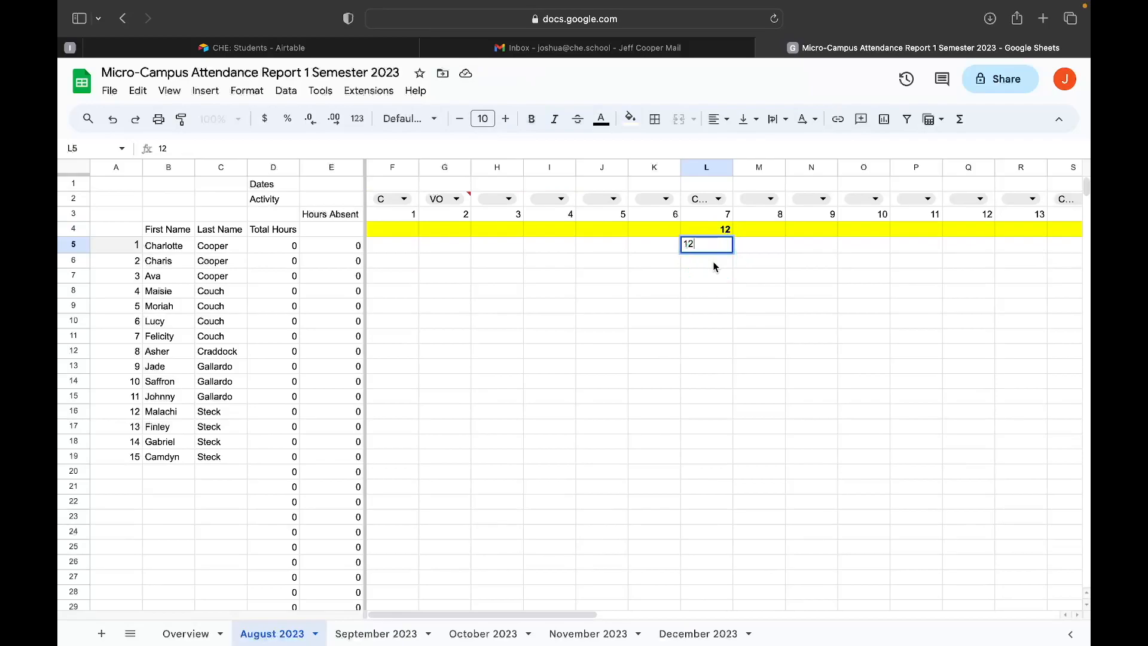
click(715, 266)
text(12)
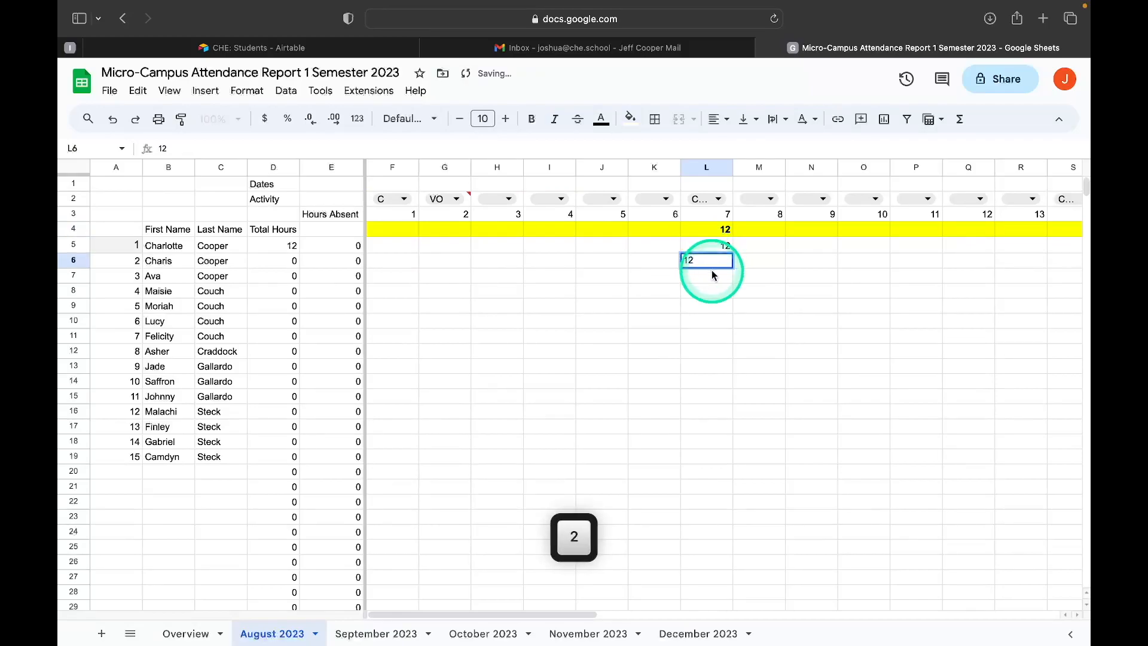
key(Return)
text(12)
key(Return)
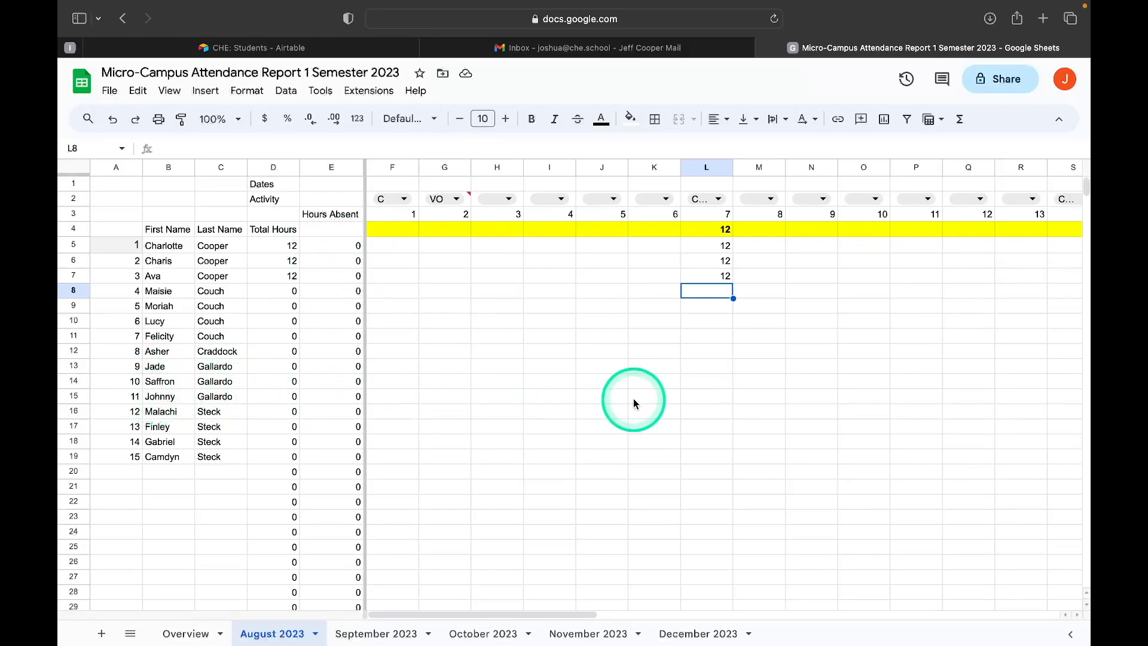
Enter the day 7 hours as 0 for student 11, 12 for student 10 and 6 for student 9.
click(715, 396)
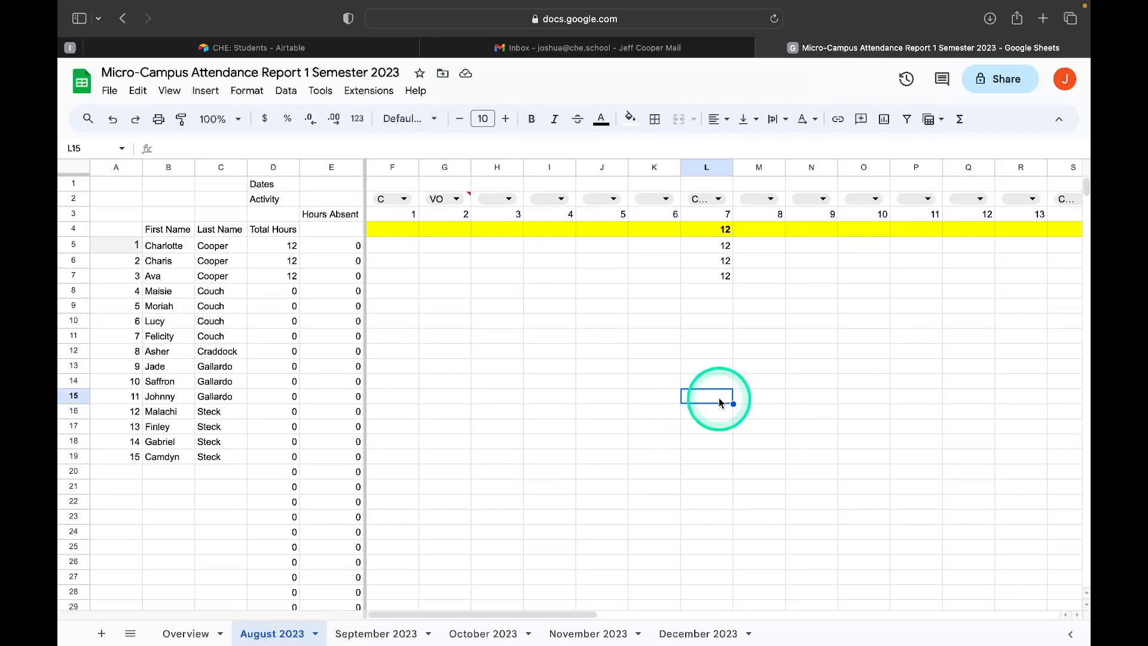
text(0)
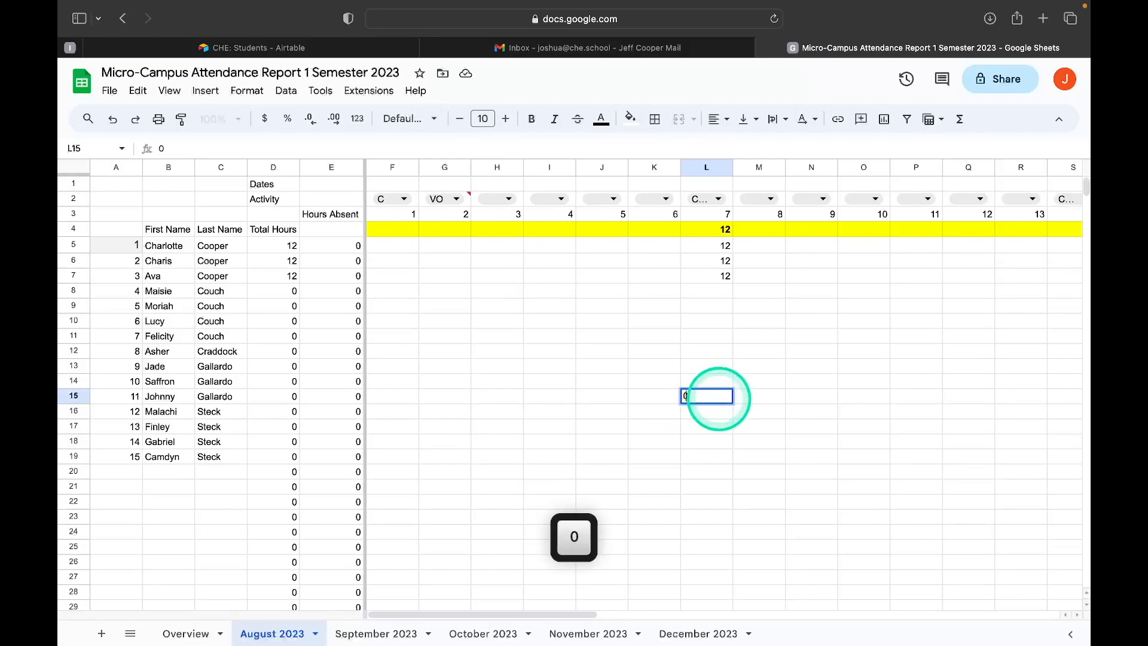
click(722, 386)
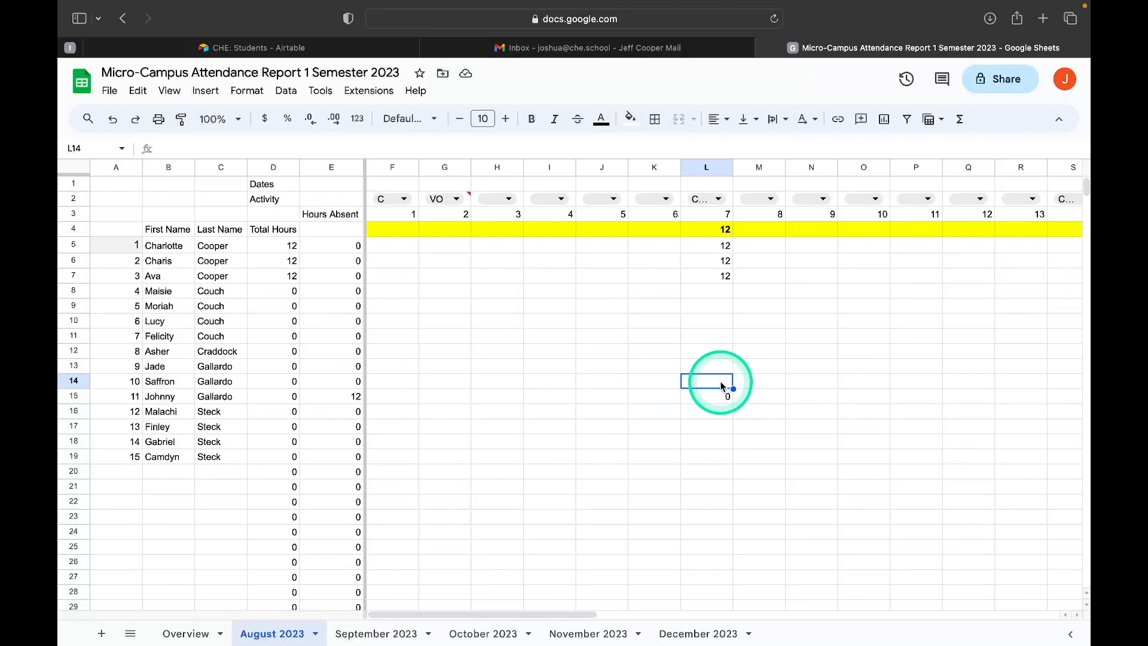
text(12)
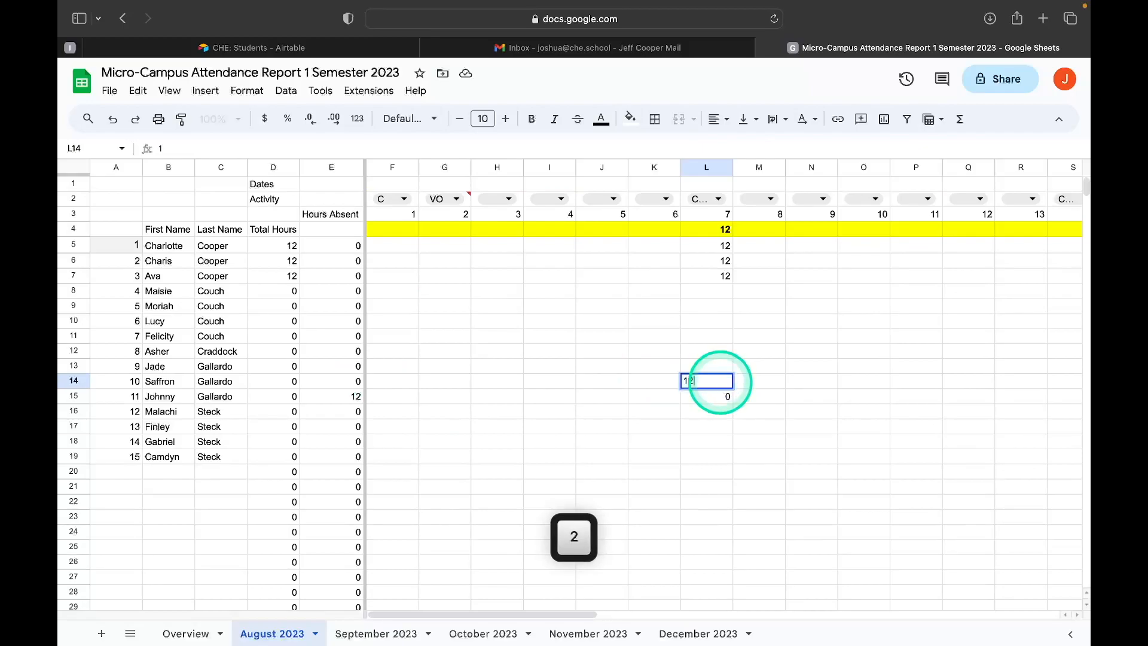
click(725, 370)
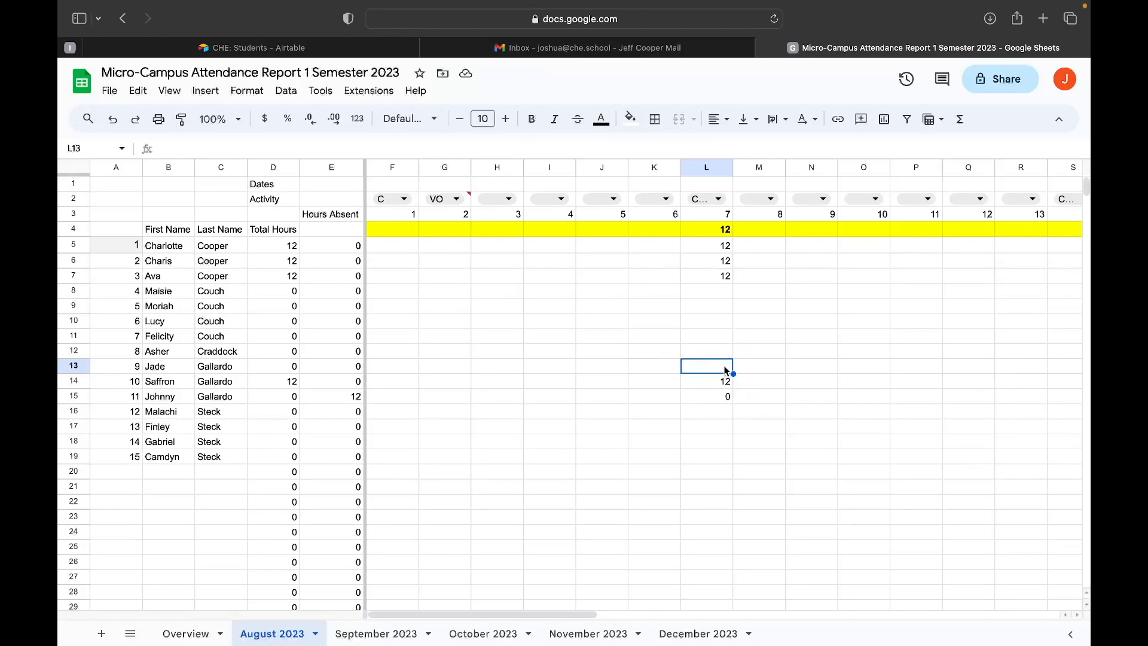
text(6)
click(711, 376)
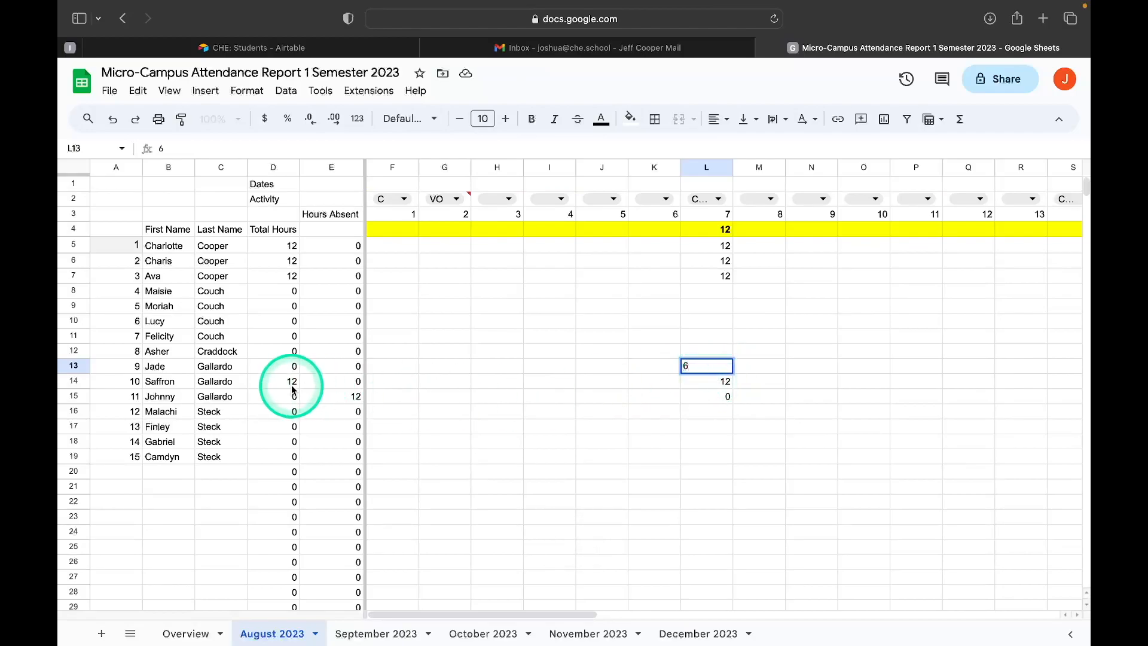
click(267, 396)
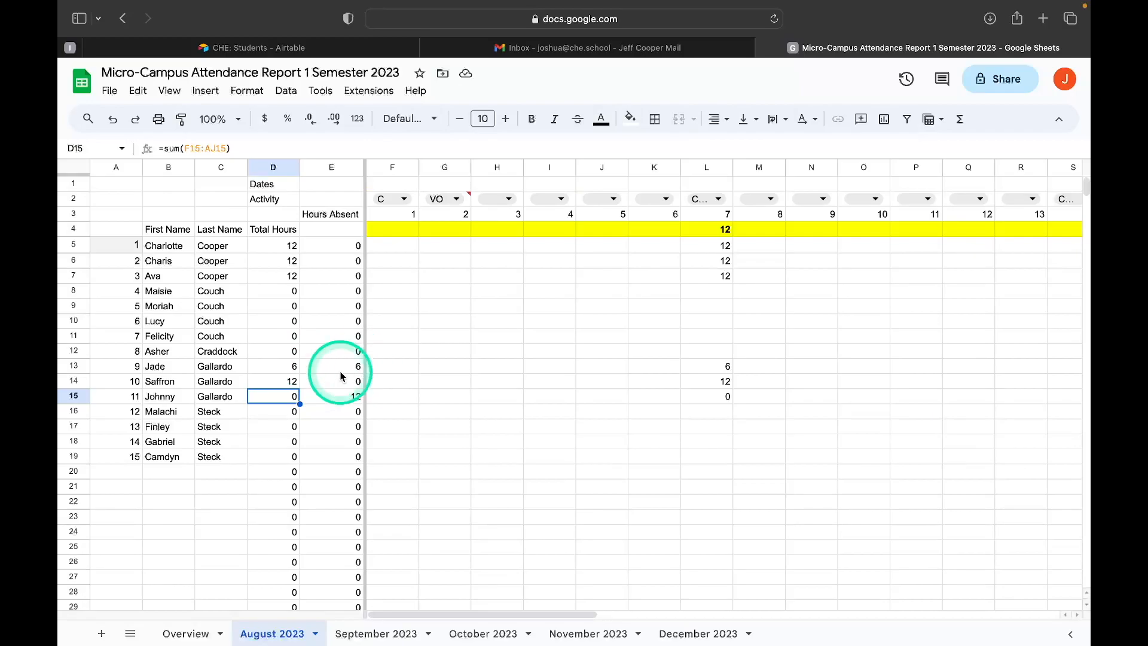
Check the semester hours and absence totals on the Overview sheet against August 2023, and return to the August 2023 sheet.
click(187, 633)
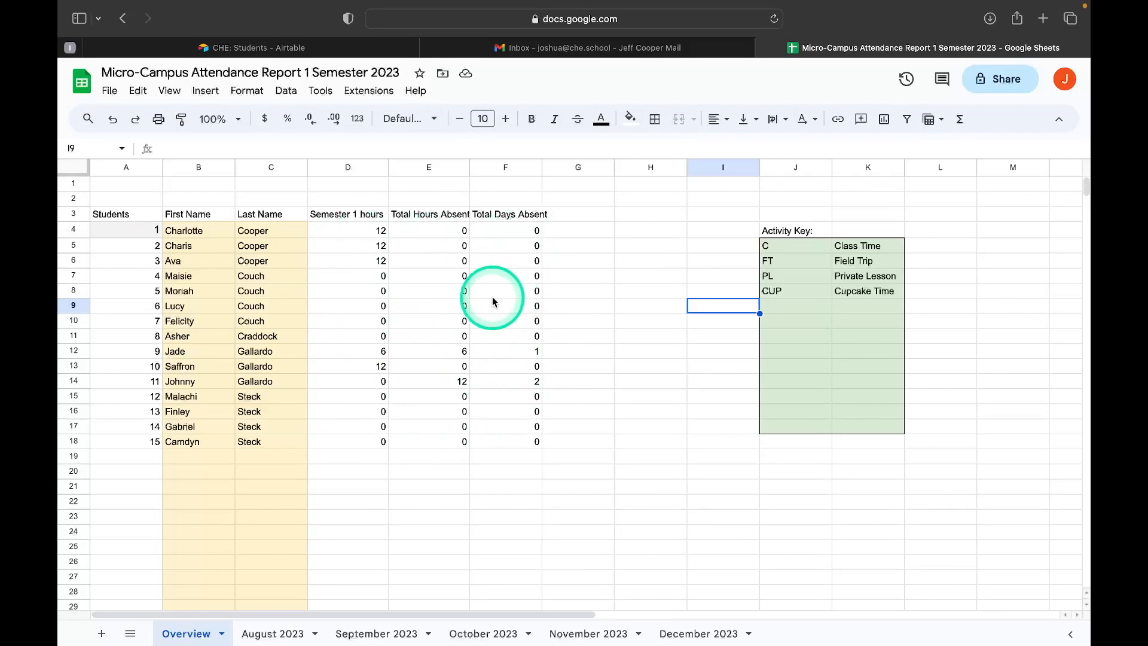
click(281, 635)
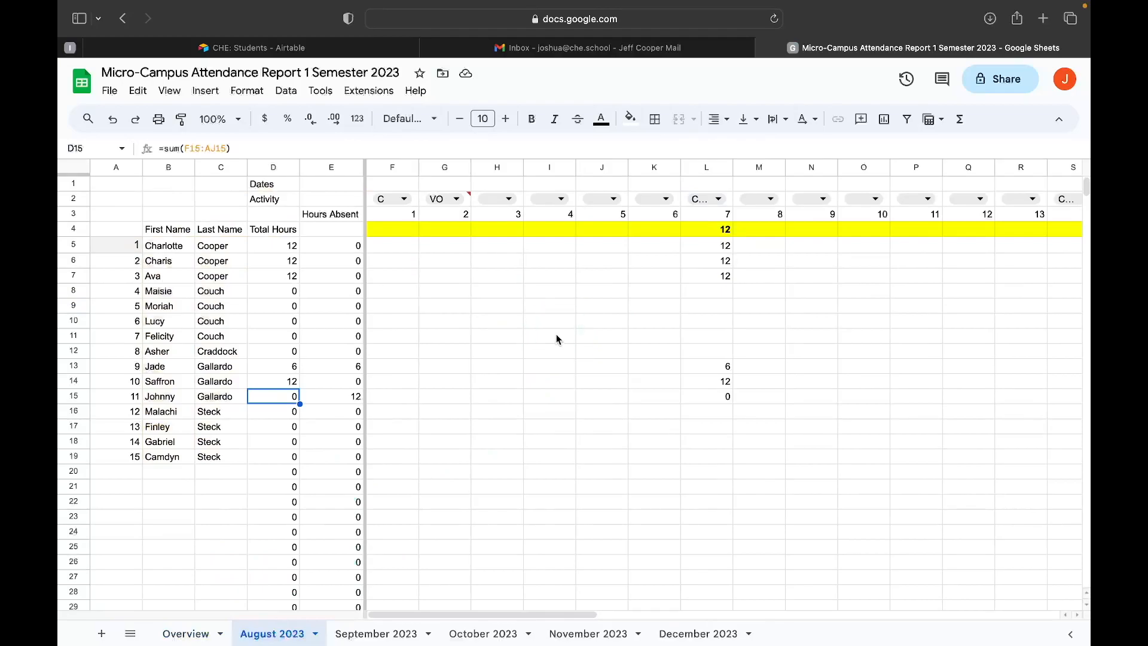
scroll(556, 339, right, 1)
scroll(556, 339, left, 1)
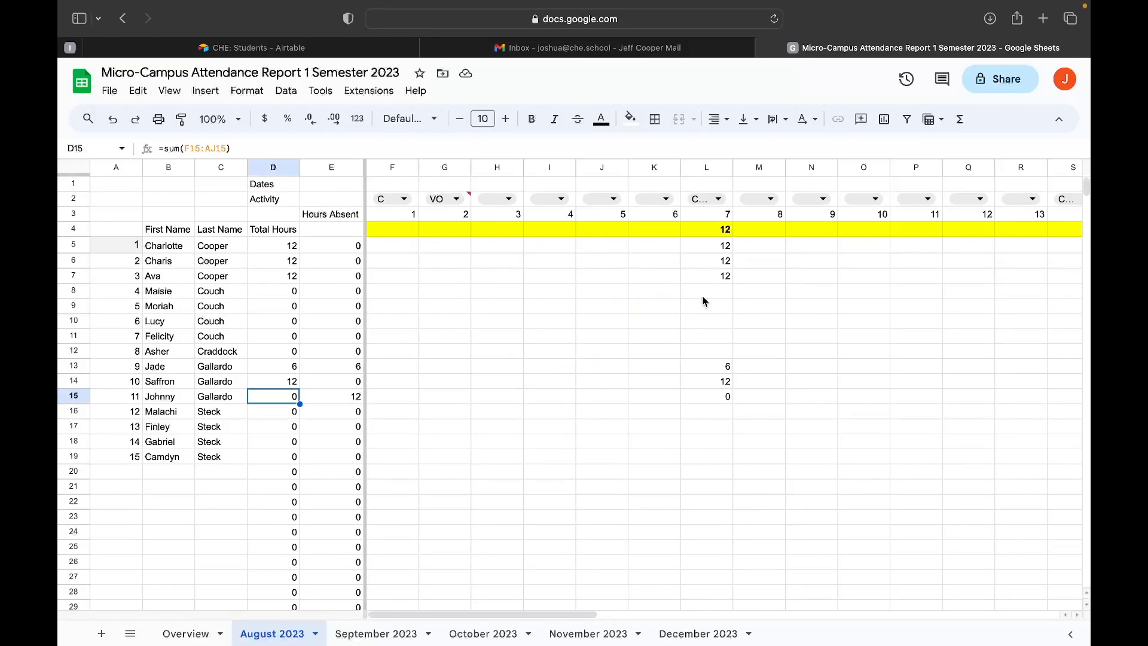
click(805, 238)
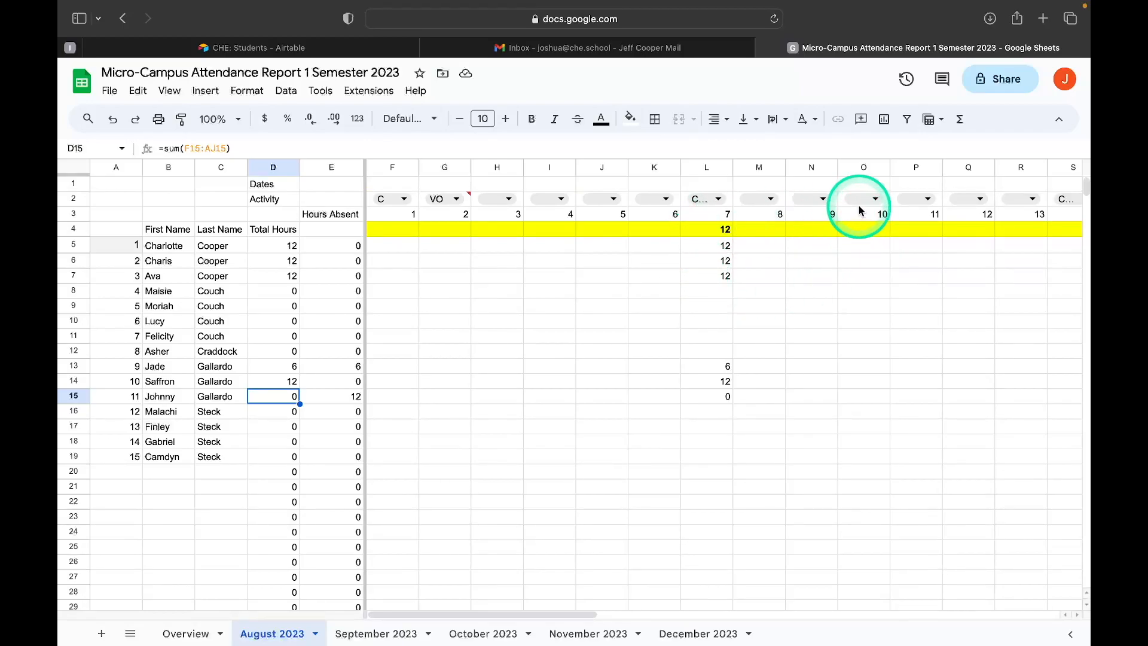
click(190, 634)
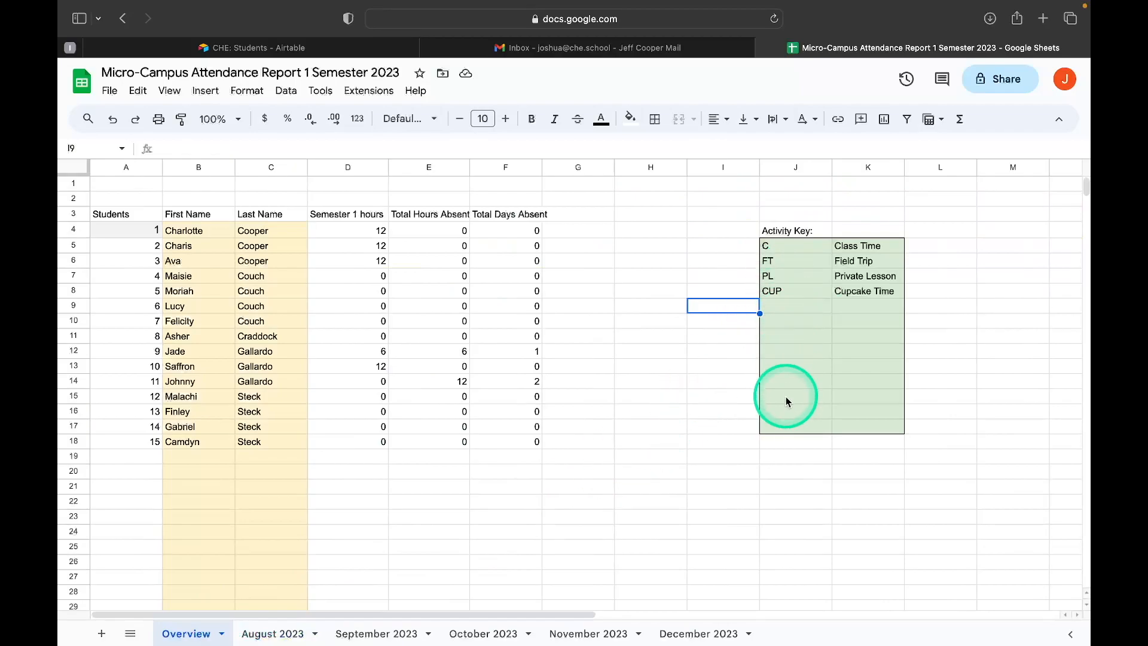
click(245, 634)
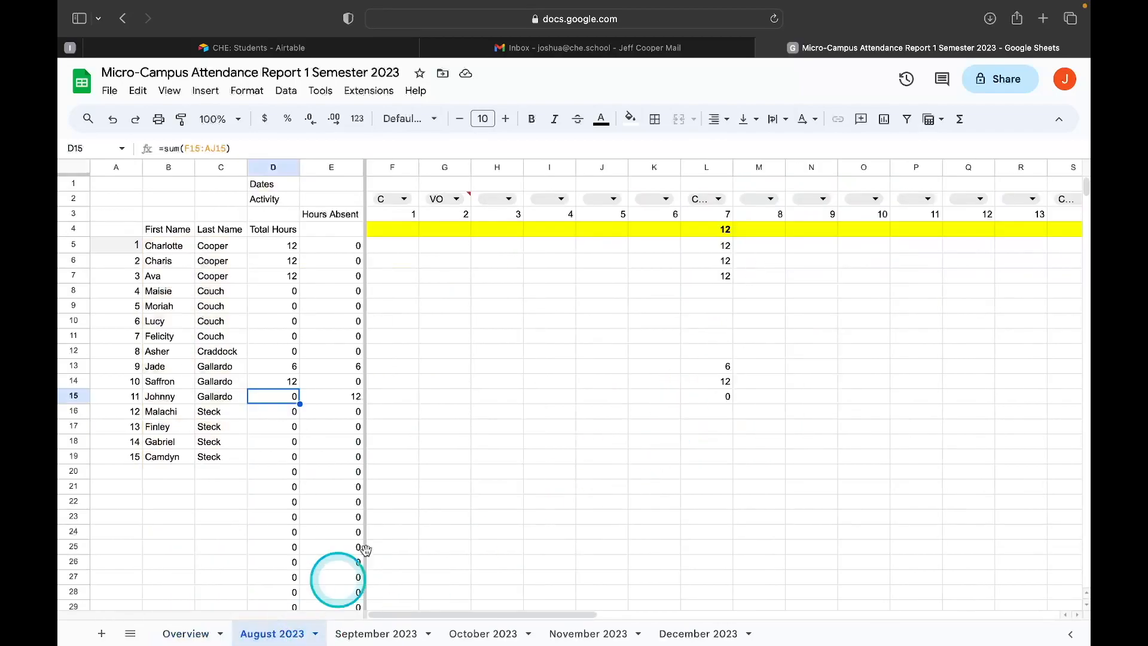
Set the activity for day 9 on the August 2023 sheet to PL.
click(823, 201)
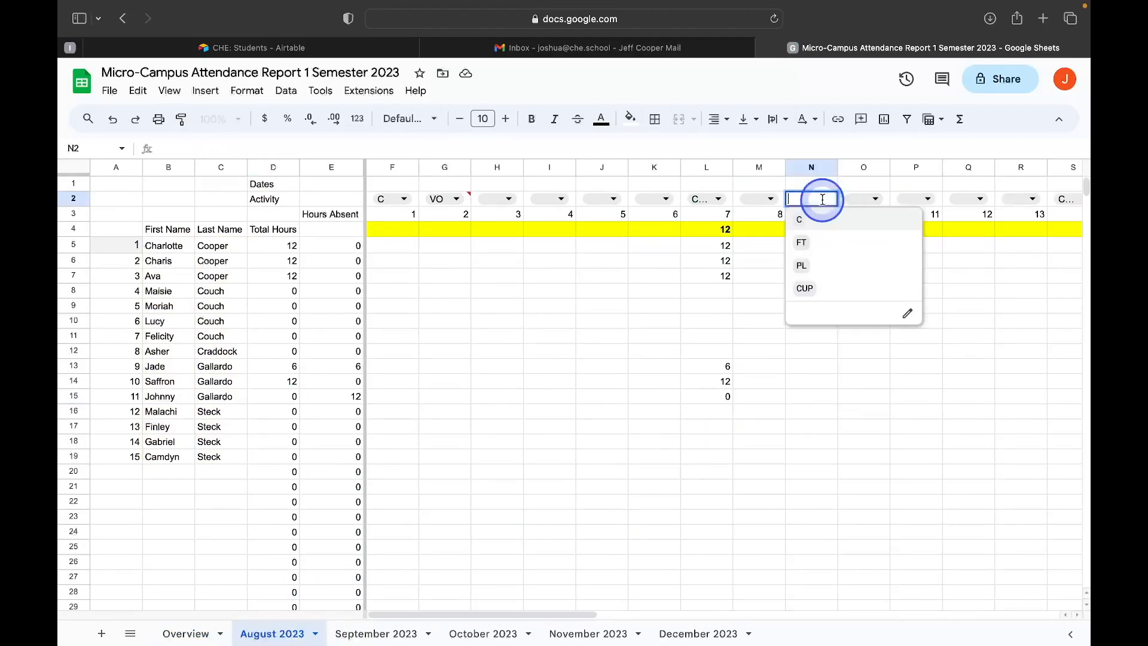
click(813, 273)
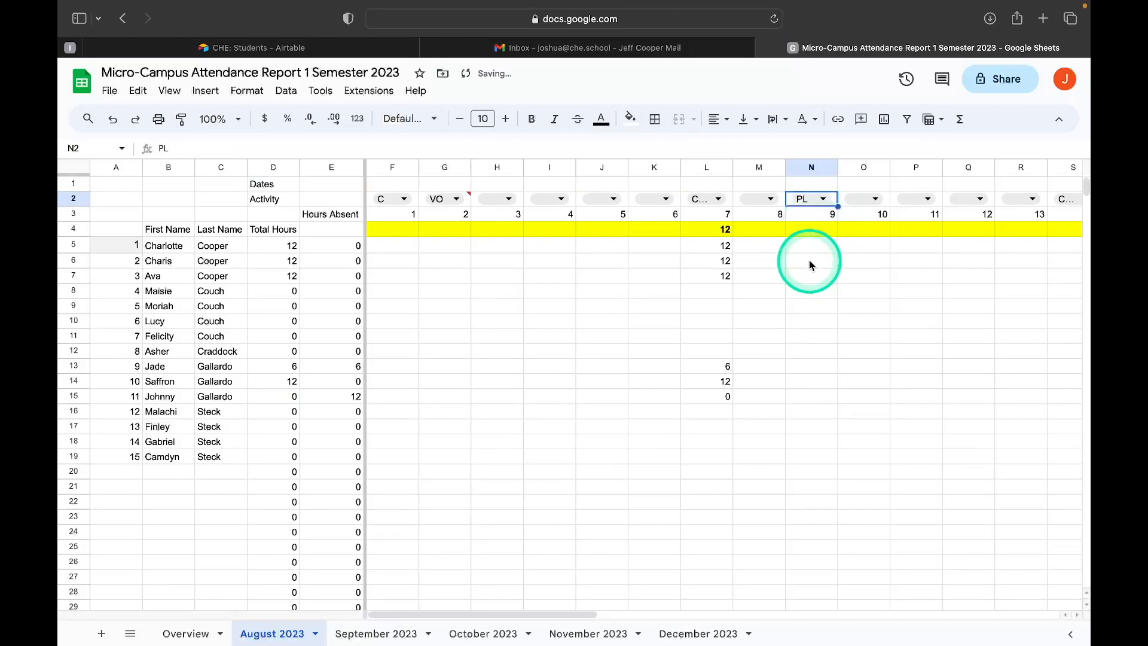
click(812, 229)
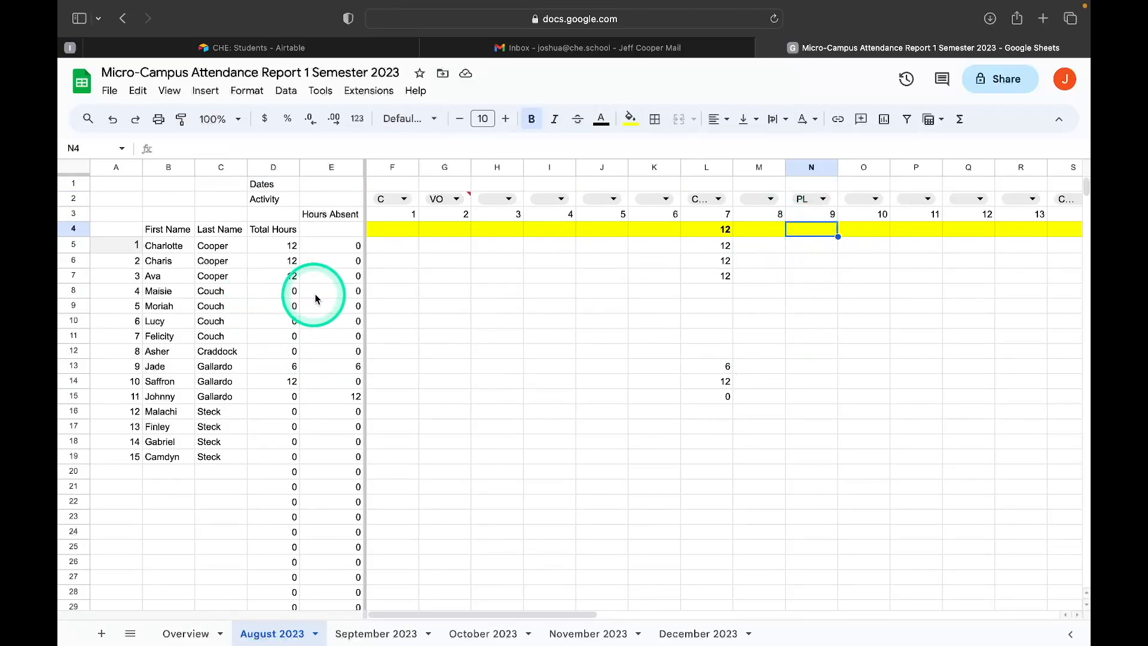
Enter 2 hours each for students 4 to 7 in the day 9 column.
click(801, 291)
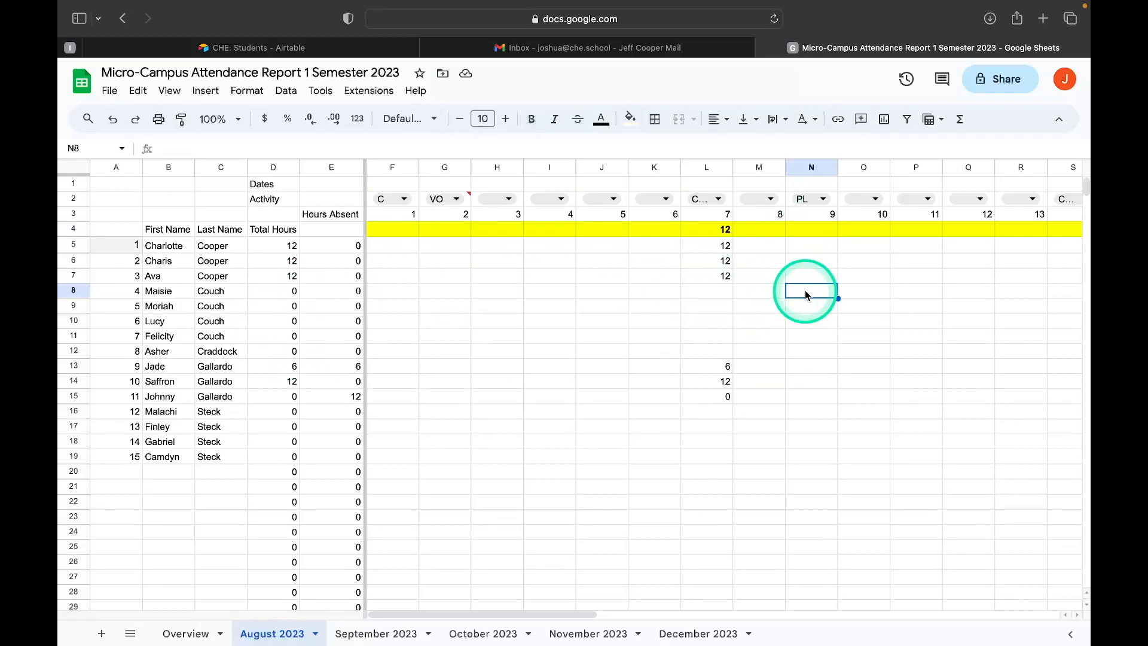
text(2)
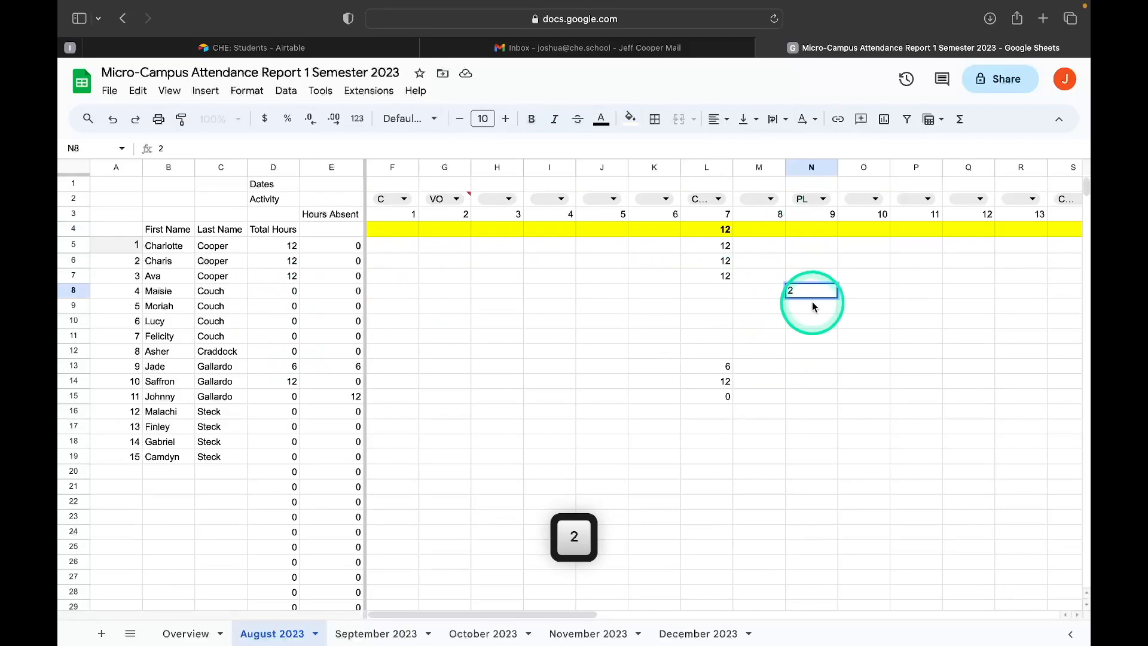
key(Return)
text(2)
key(Return)
text(2)
key(Return)
text(2)
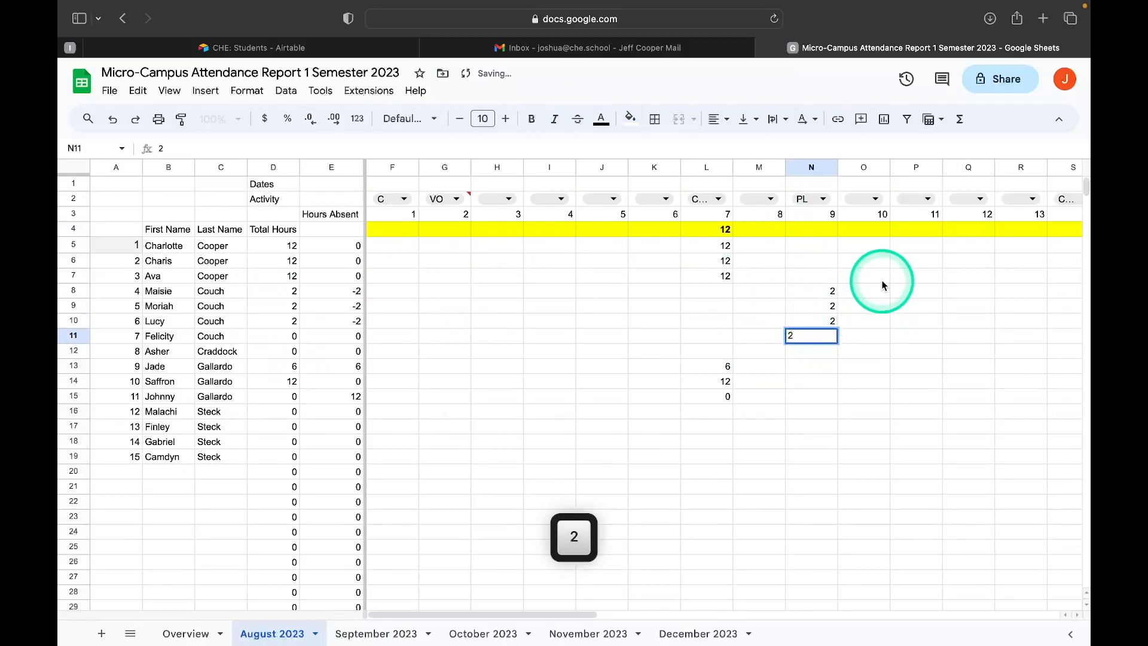
click(335, 336)
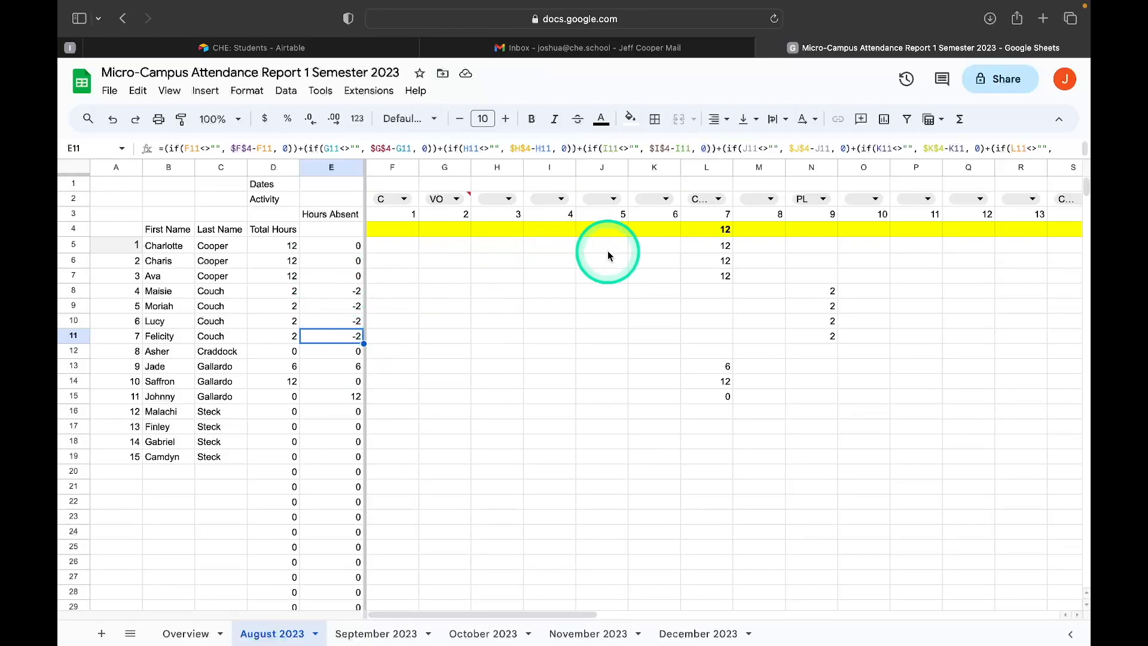
Set the scheduled hours for day 9 in the yellow row to 4.
click(823, 233)
text(4)
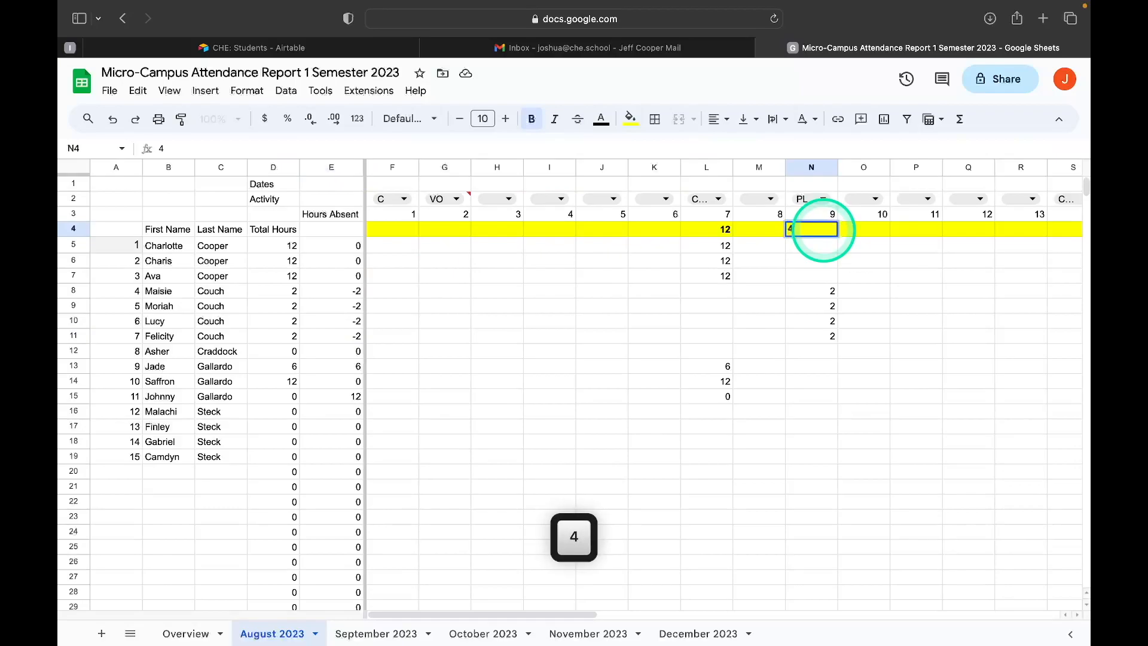
click(808, 246)
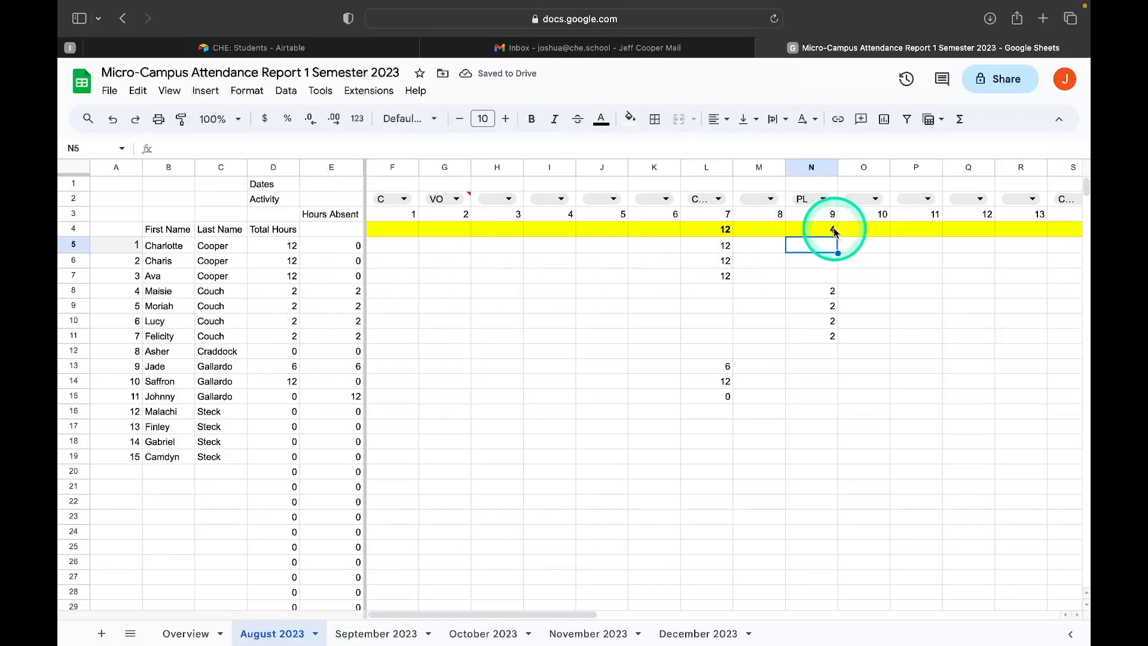
Set the scheduled hours for day 9 in the yellow row to 2.
click(834, 229)
text(2)
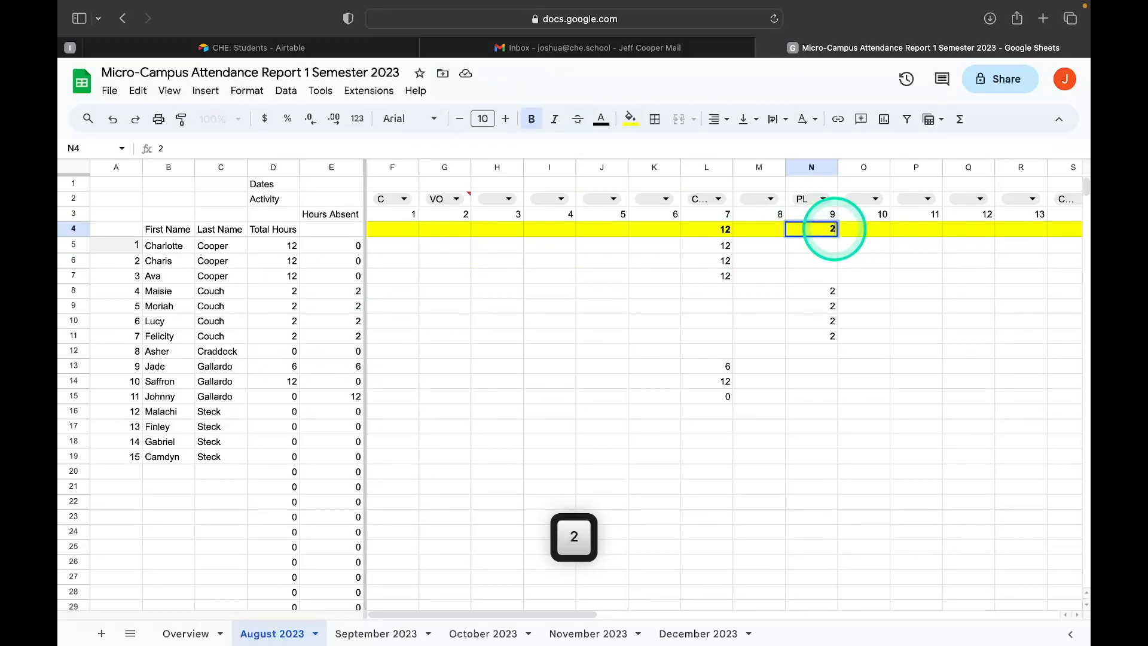
click(819, 306)
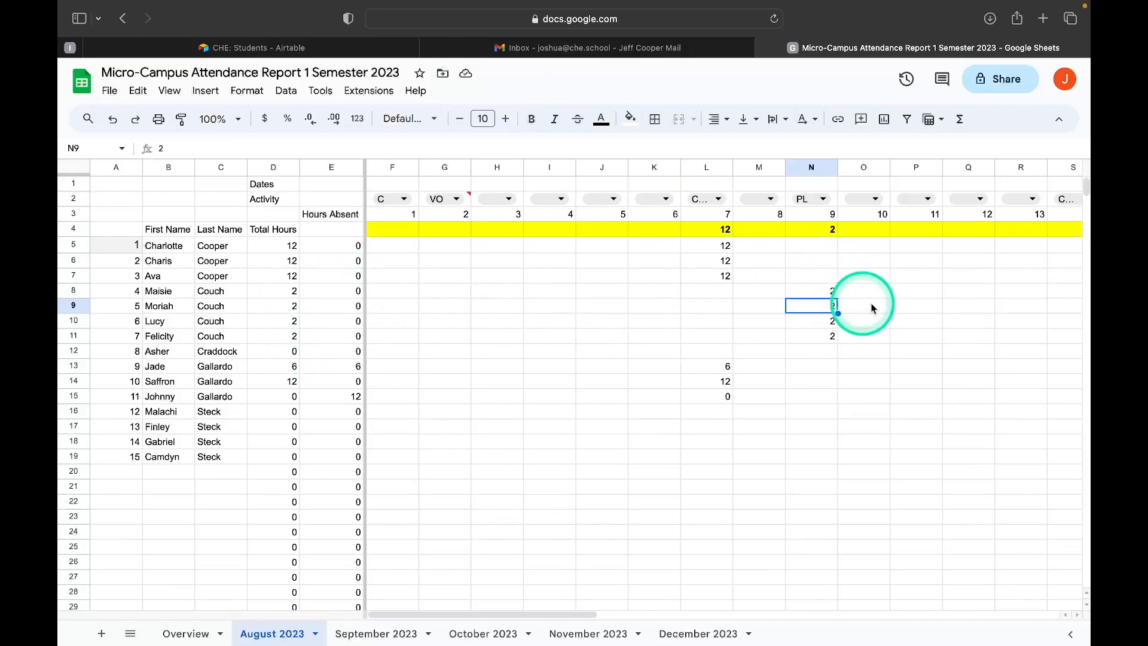
Look over the September, October, November and December 2023 sheets in turn, and return to the Overview sheet.
scroll(862, 302, right, 3)
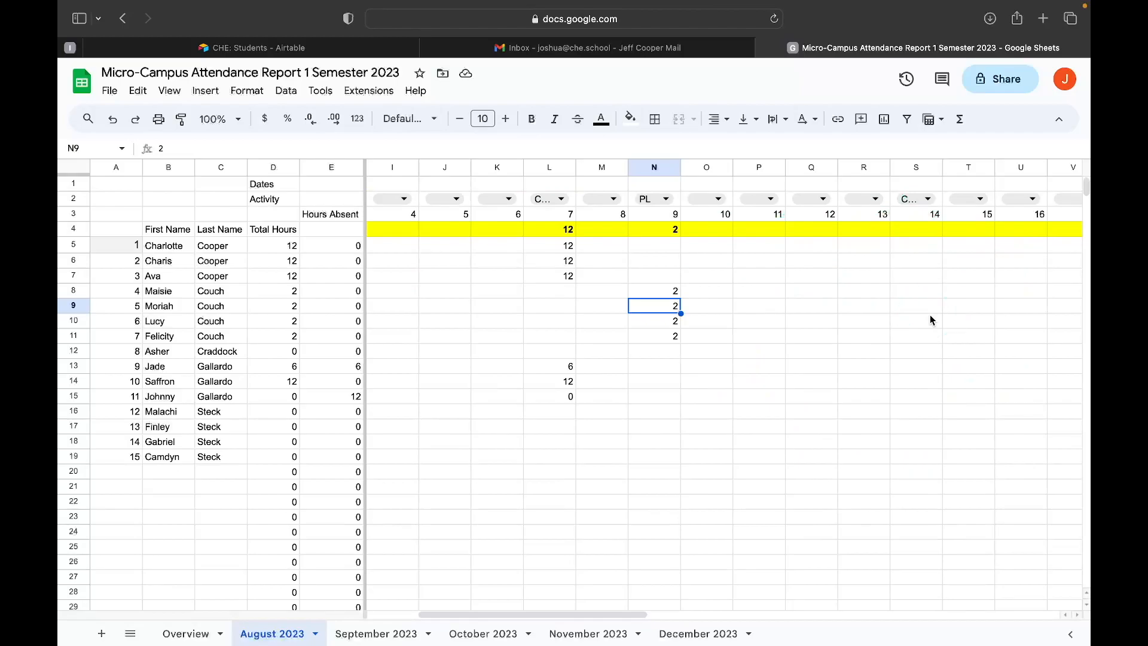
mouse_move(386, 642)
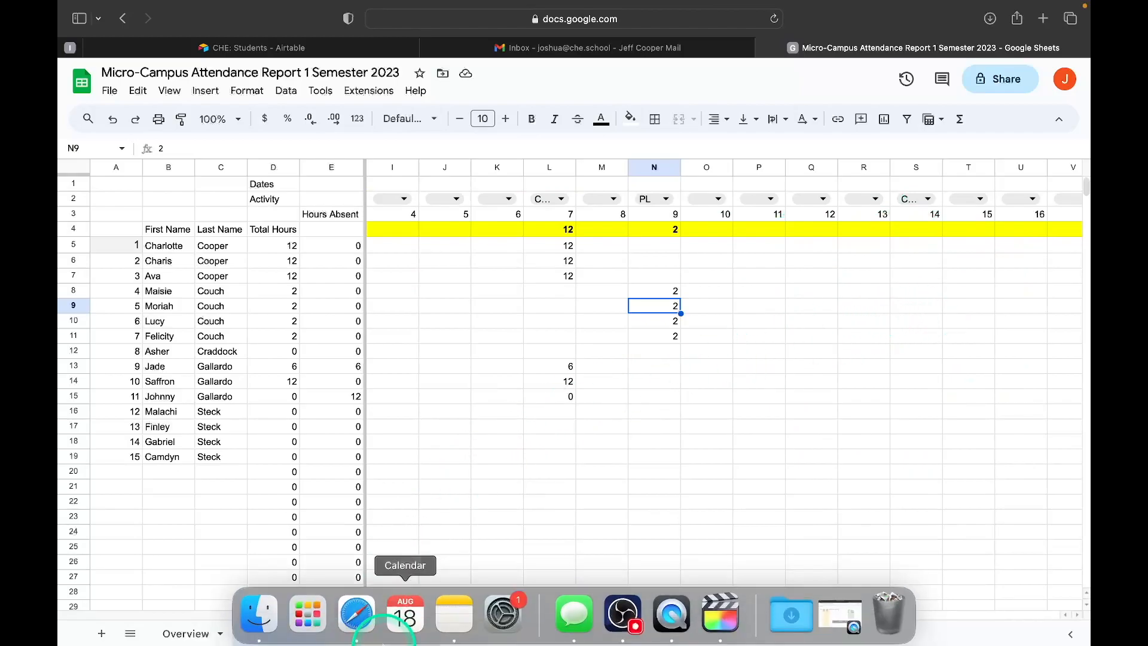
click(336, 634)
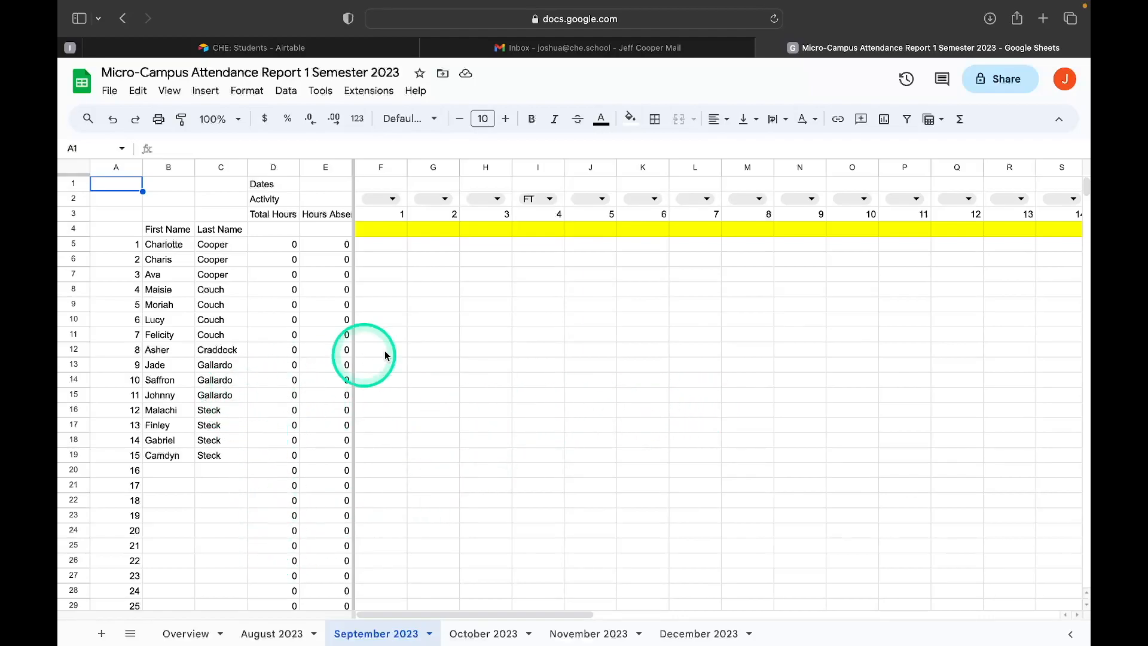
click(502, 628)
click(589, 631)
click(710, 618)
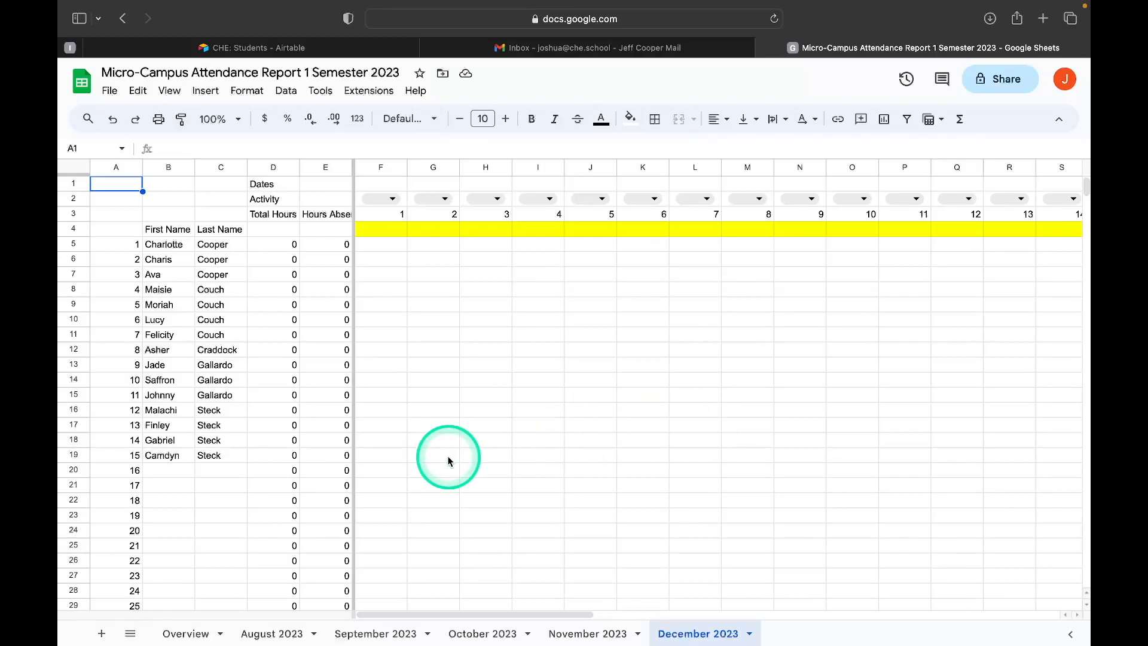
click(184, 636)
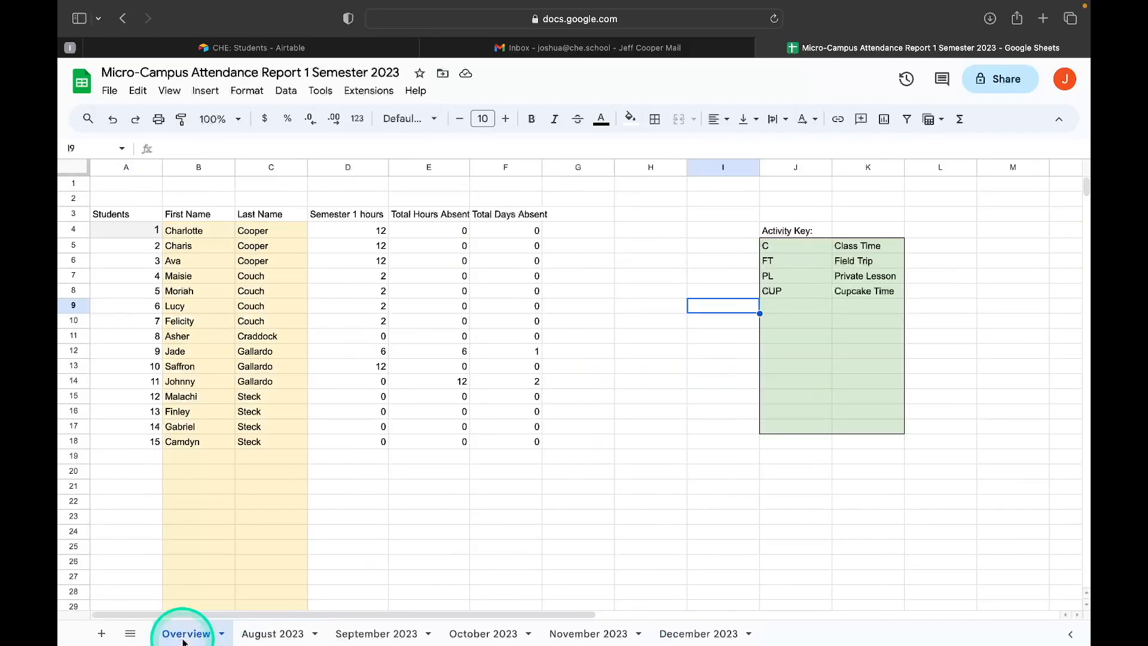